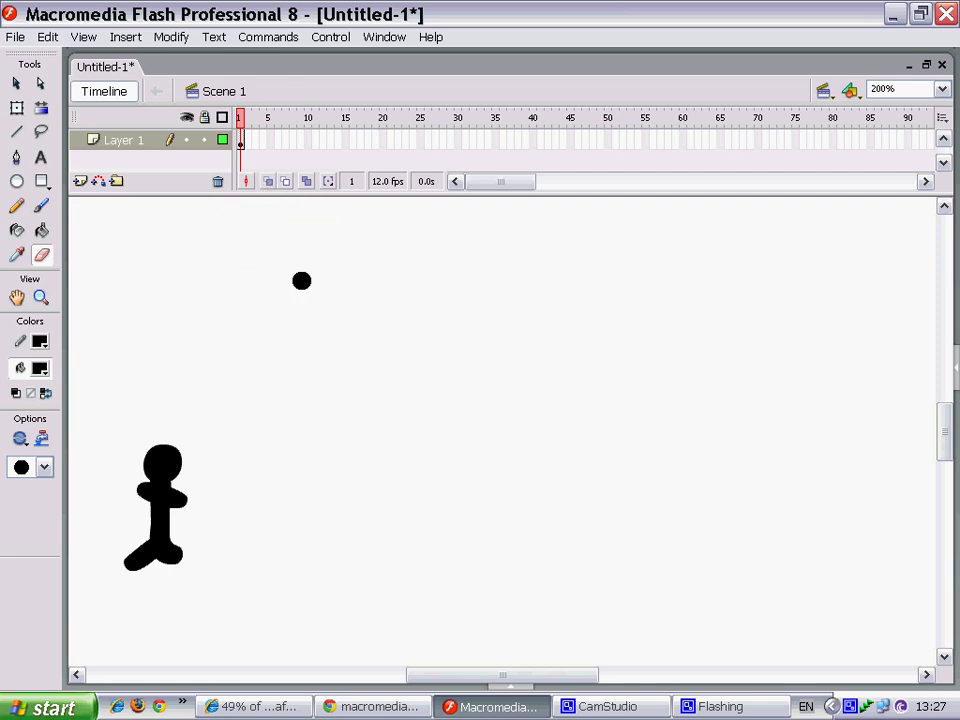
# Turn on onion skinning and brush a striding black stick figure just right of the first pose on a blank keyframe at frame 2
pyautogui.click(269, 186)
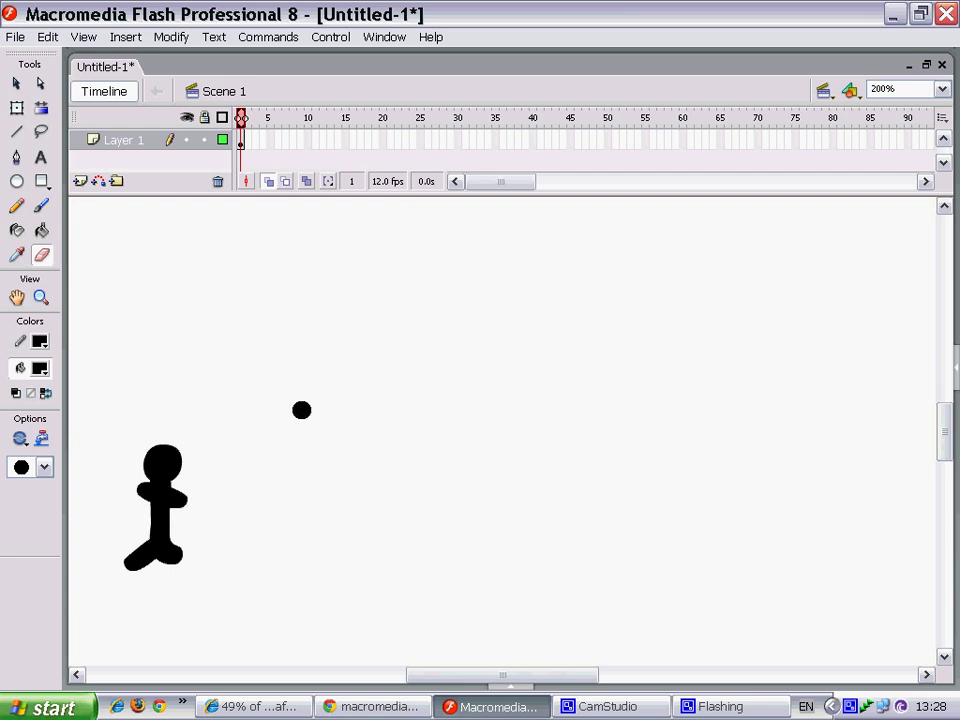
pyautogui.press('F7')
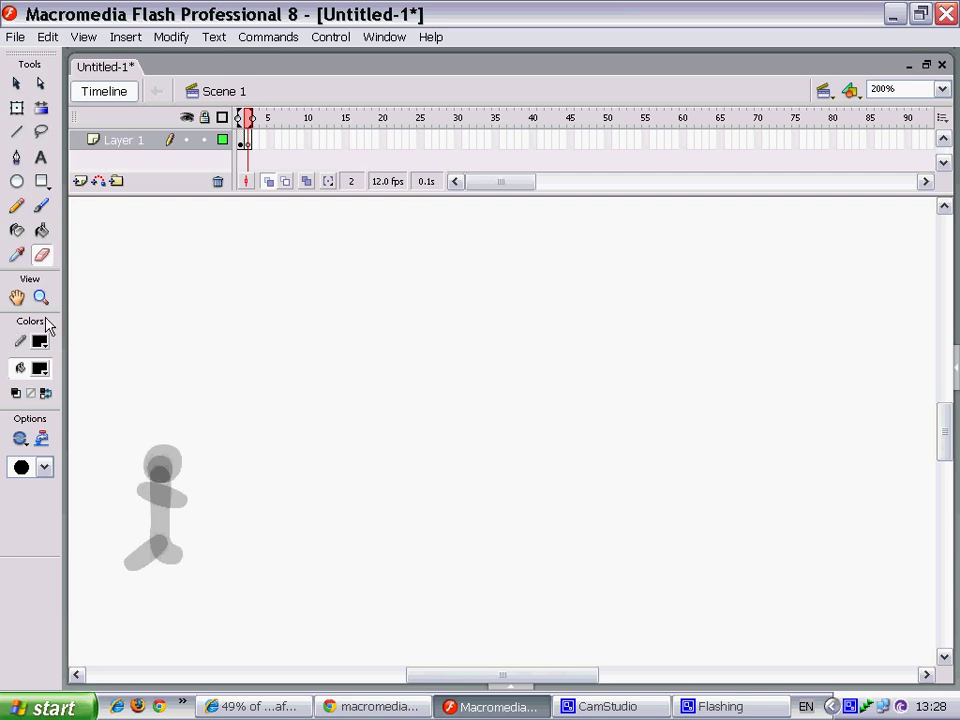
pyautogui.click(40, 206)
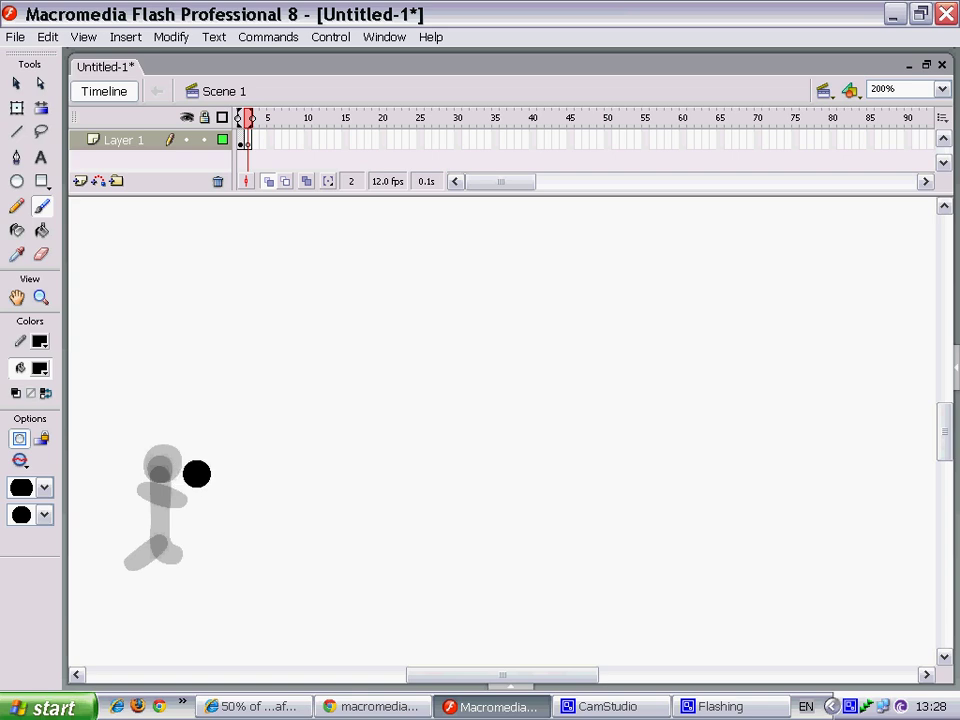
pyautogui.click(195, 473)
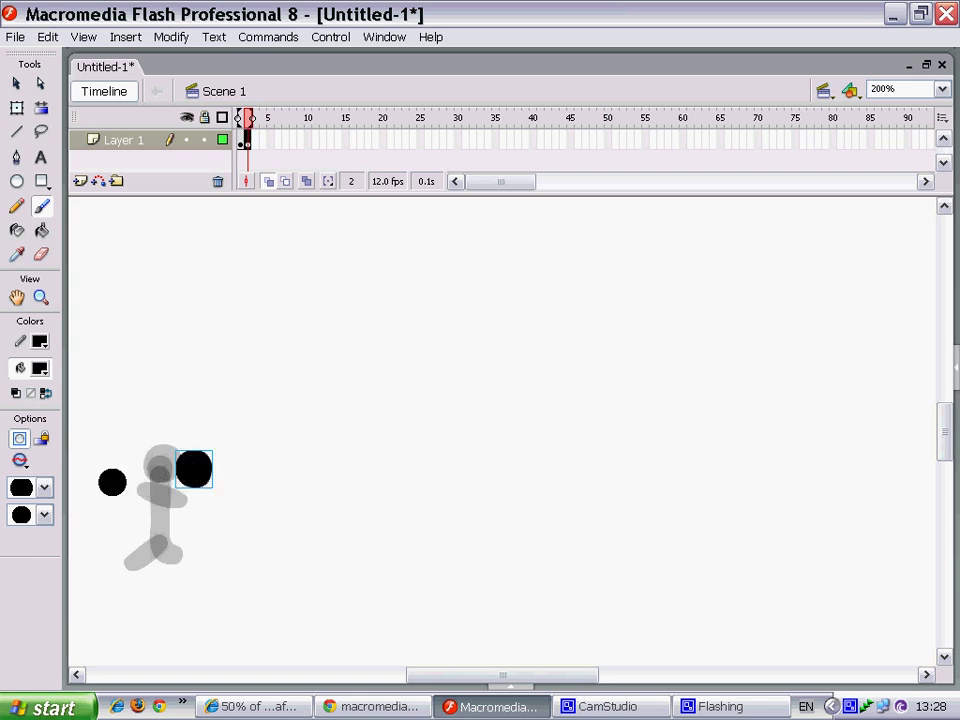
pyautogui.click(44, 487)
pyautogui.click(33, 413)
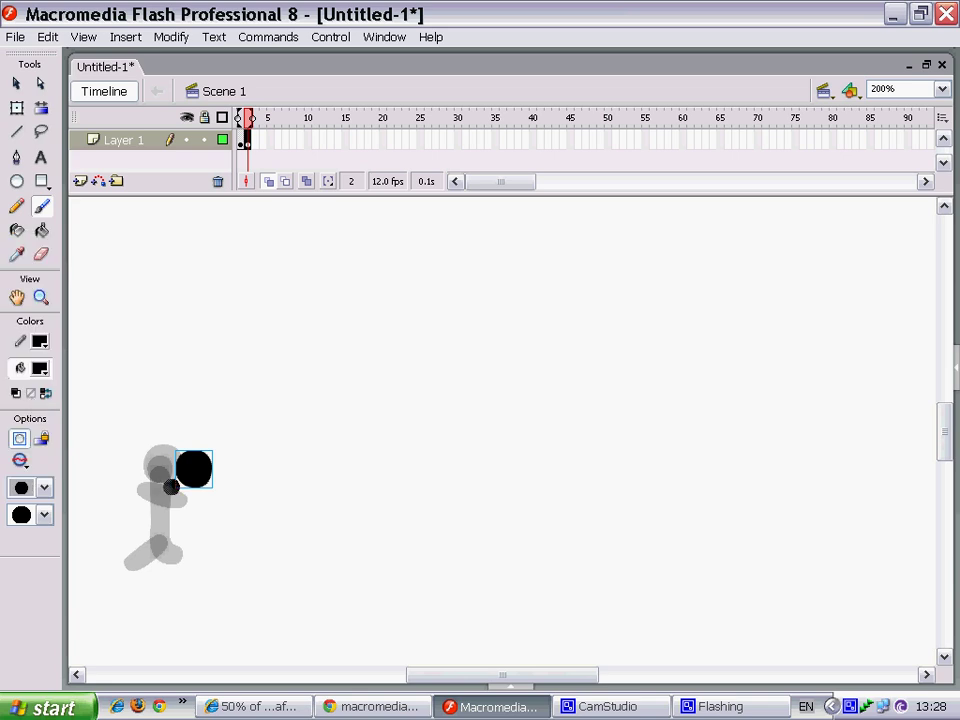
pyautogui.moveTo(192, 478)
pyautogui.mouseDown()
pyautogui.moveTo(193, 536)
pyautogui.moveTo(204, 558)
pyautogui.moveTo(170, 564)
pyautogui.moveTo(192, 505)
pyautogui.moveTo(173, 489)
pyautogui.moveTo(216, 512)
pyautogui.mouseUp()
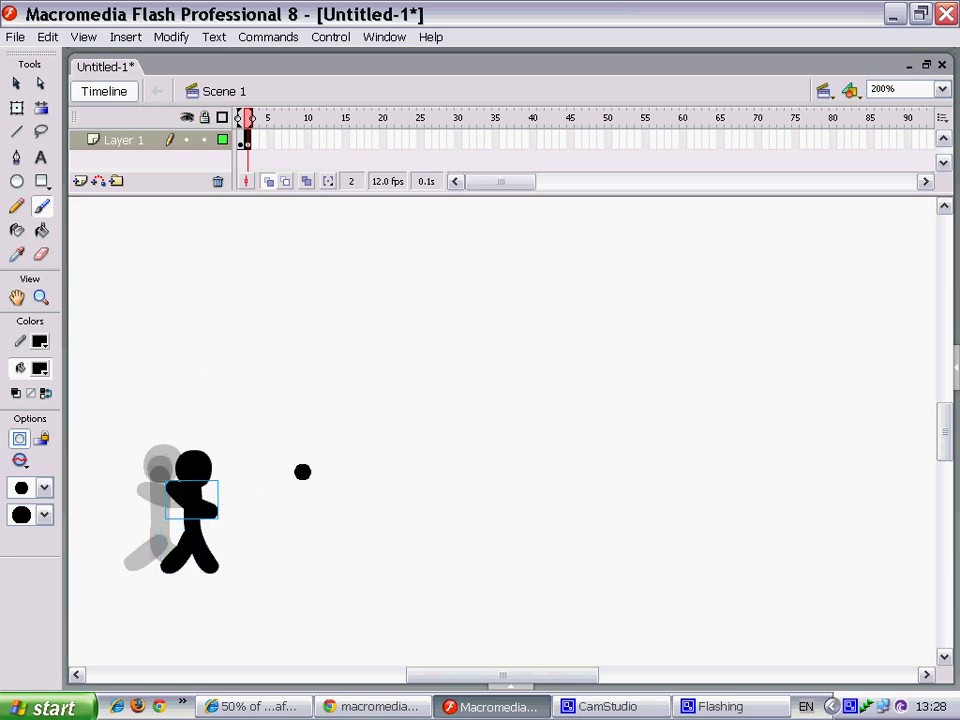
# Add a blank keyframe at frame 3 and paint the stick figure one step further right with the largest brush size
pyautogui.press('F7')
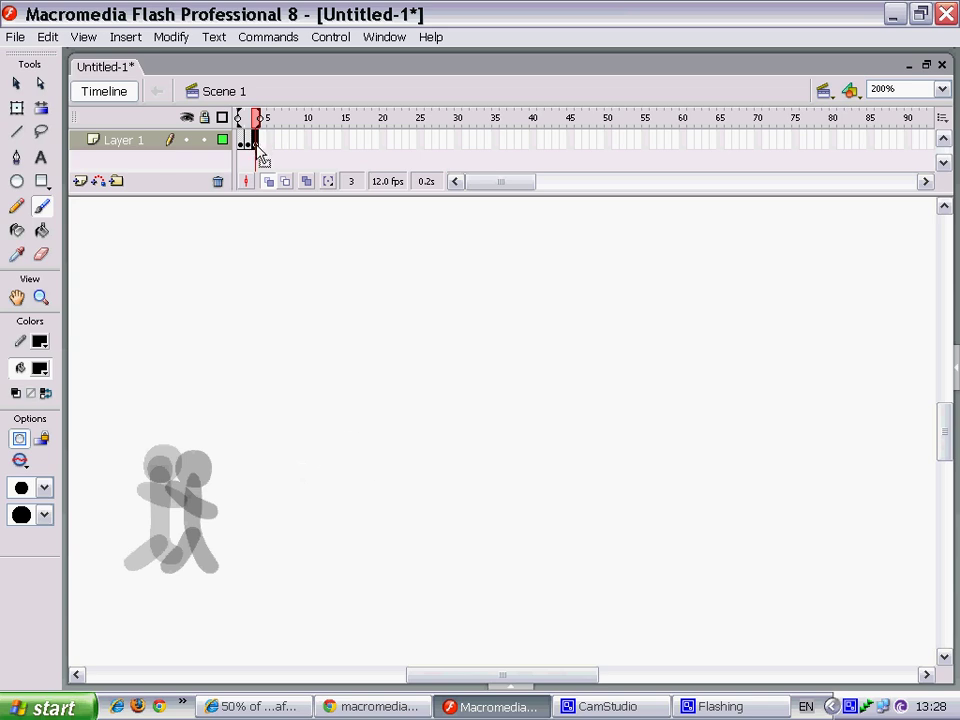
pyautogui.click(44, 209)
pyautogui.click(43, 489)
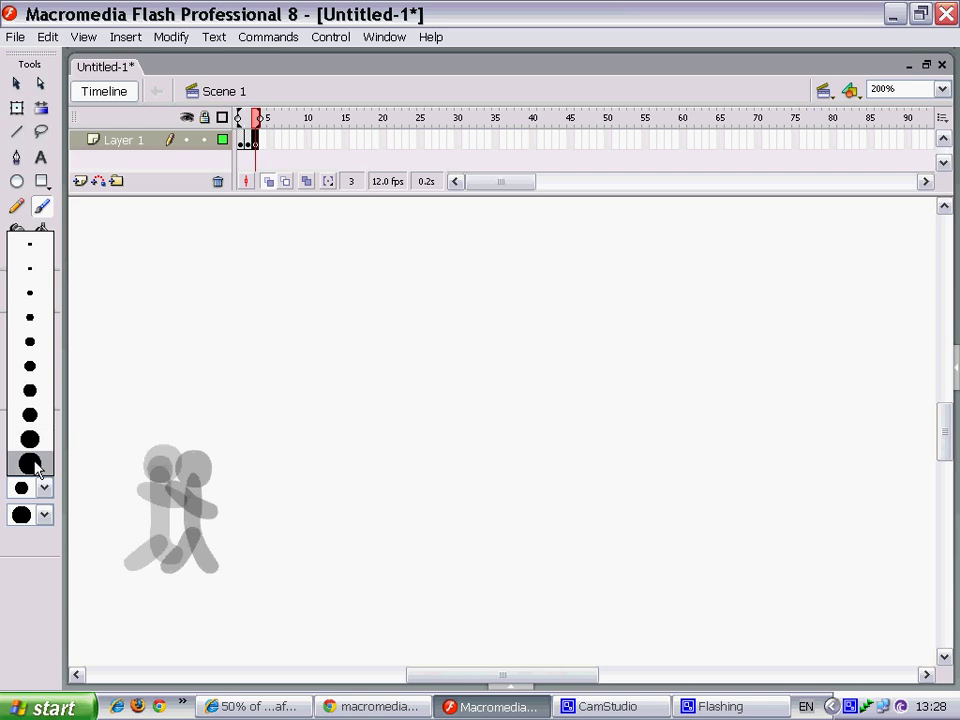
pyautogui.click(30, 462)
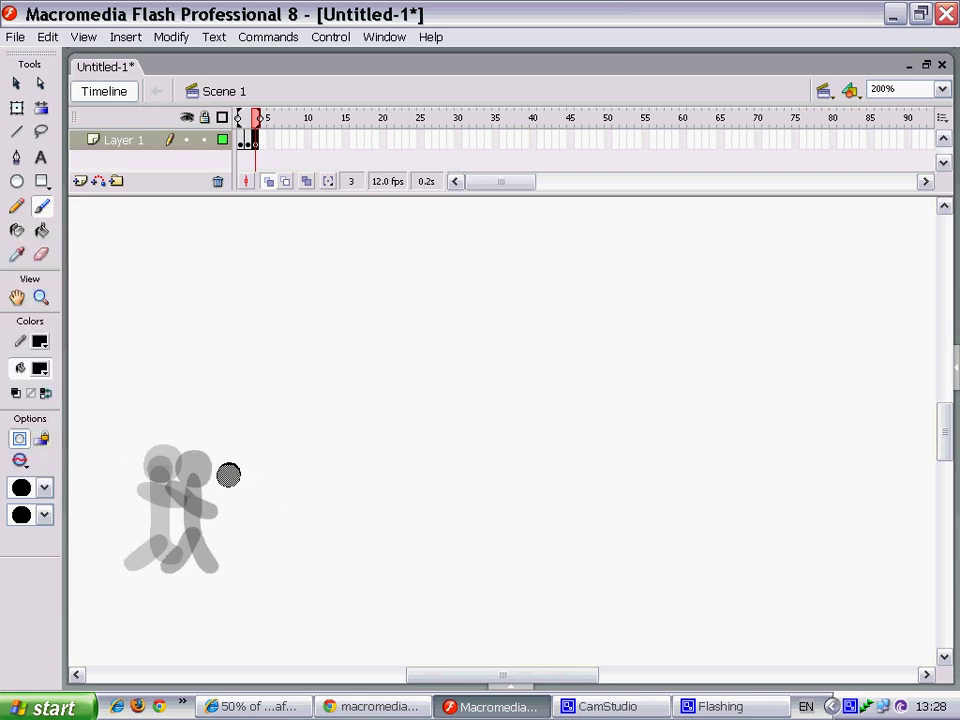
pyautogui.moveTo(225, 473)
pyautogui.mouseDown()
pyautogui.moveTo(227, 460)
pyautogui.moveTo(224, 480)
pyautogui.mouseUp()
pyautogui.moveTo(225, 470)
pyautogui.mouseDown()
pyautogui.moveTo(229, 553)
pyautogui.moveTo(190, 566)
pyautogui.mouseUp()
pyautogui.moveTo(200, 497); pyautogui.dragTo(258, 497)
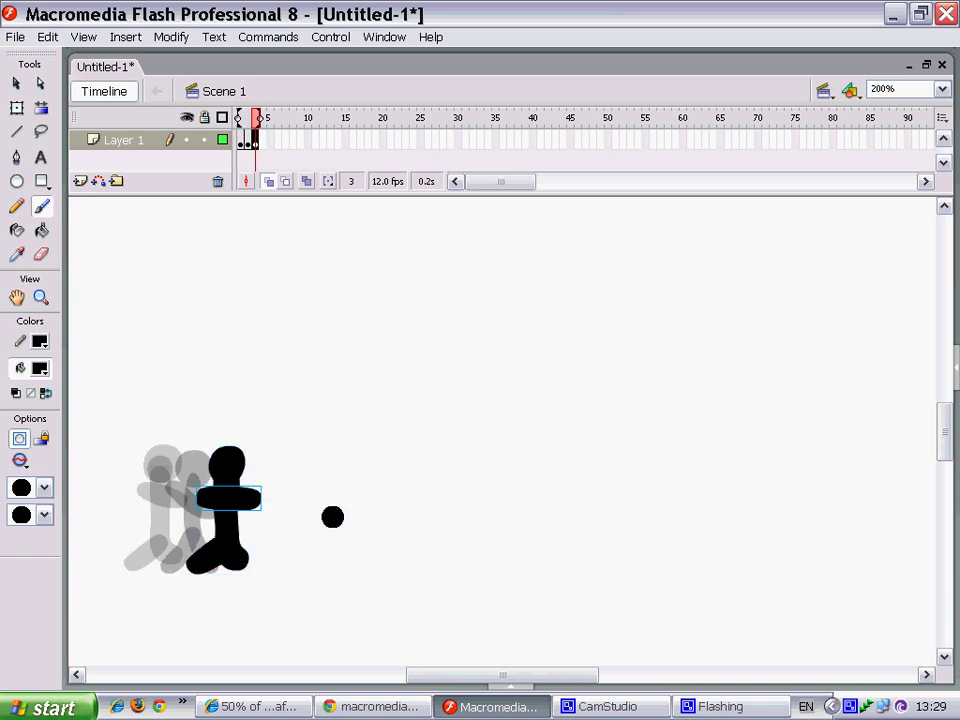
# Add a blank keyframe at frame 4 and paint the figure another step right, with legs spread and arms stretched out horizontally
pyautogui.press('F7')
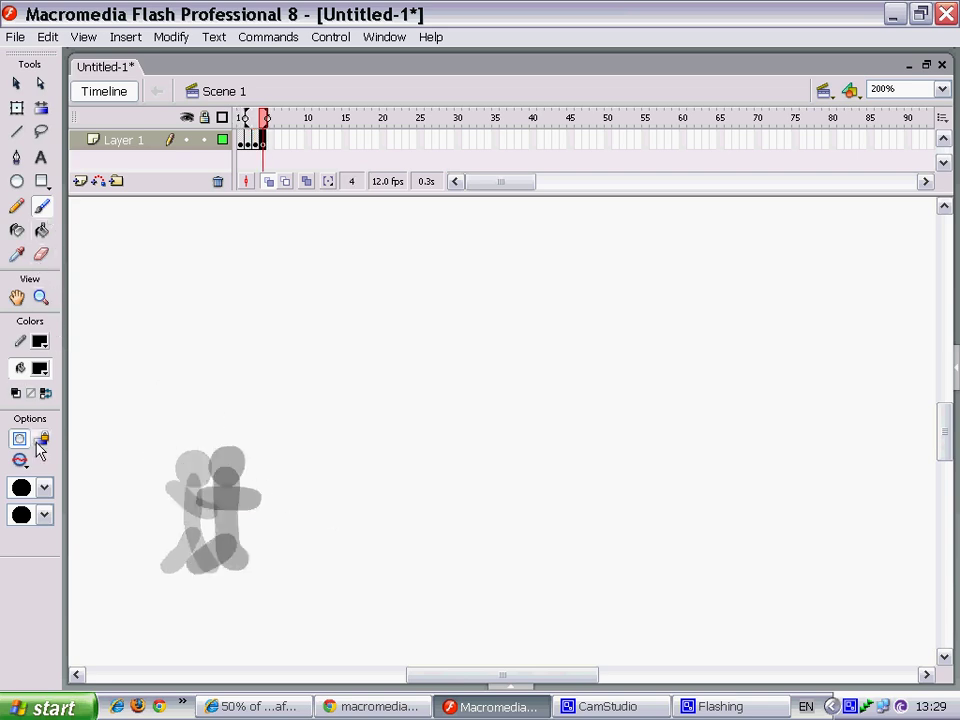
pyautogui.click(41, 255)
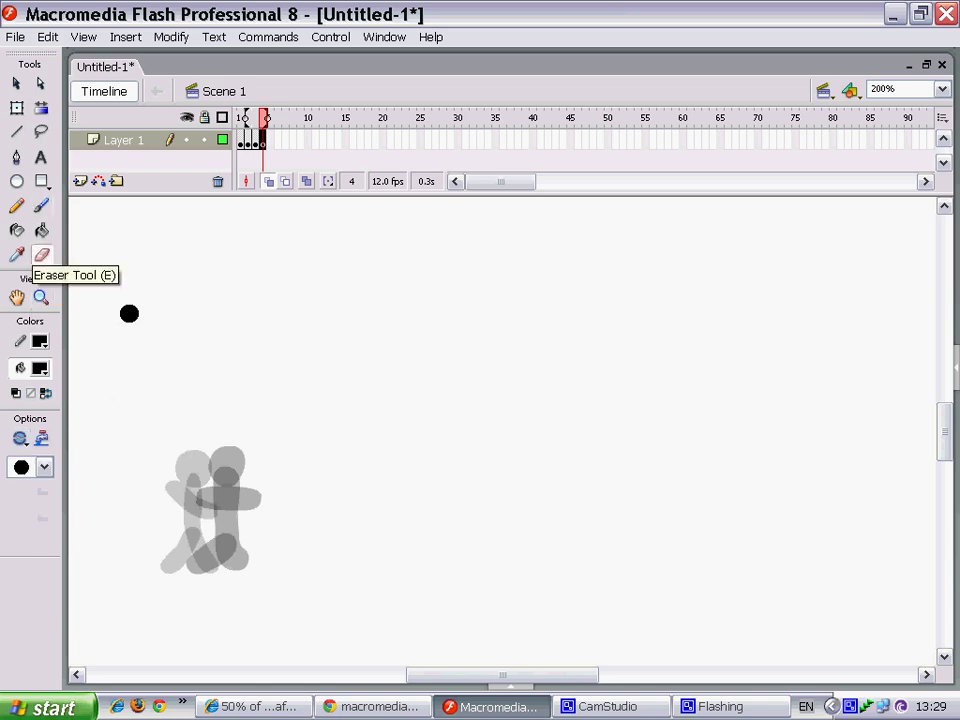
pyautogui.click(41, 205)
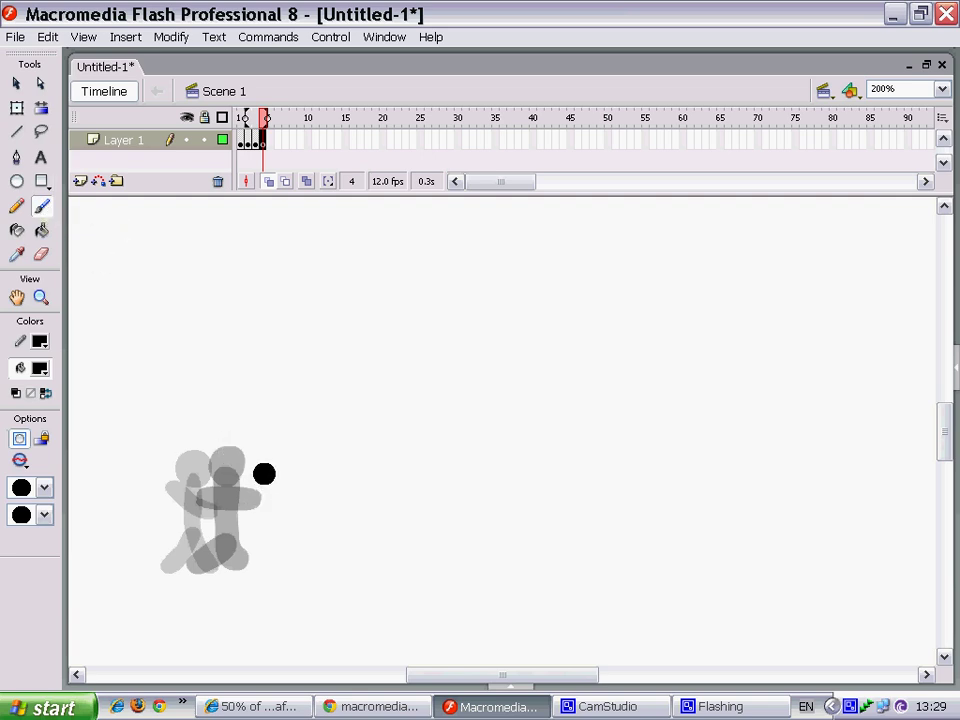
pyautogui.moveTo(264, 472)
pyautogui.mouseDown()
pyautogui.moveTo(265, 546)
pyautogui.moveTo(290, 574)
pyautogui.moveTo(273, 554)
pyautogui.moveTo(240, 577)
pyautogui.mouseUp()
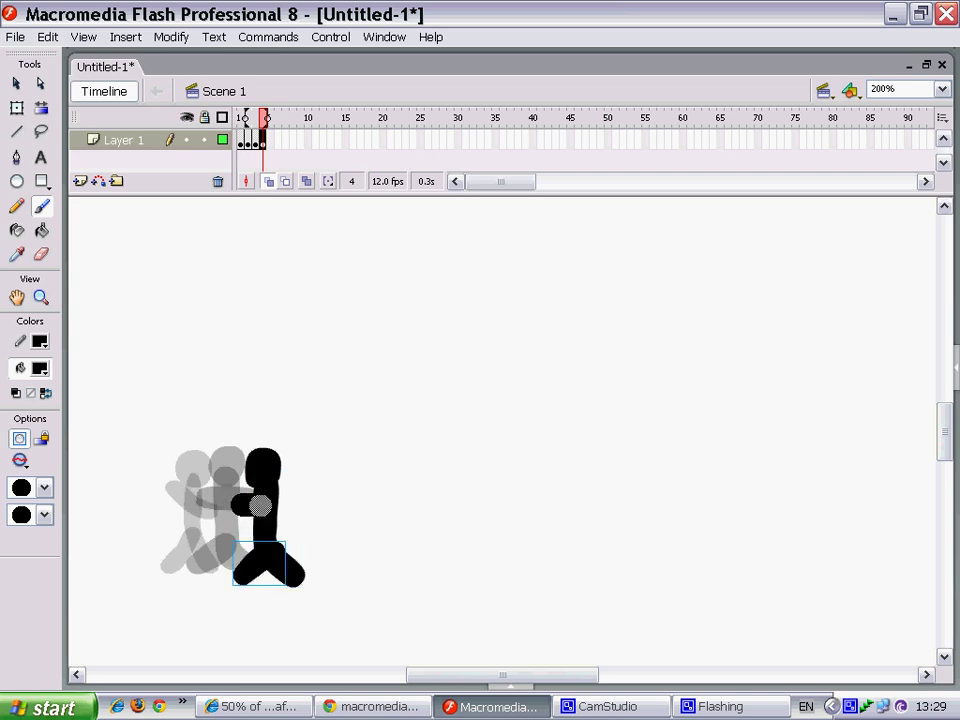
pyautogui.moveTo(240, 505); pyautogui.dragTo(300, 504)
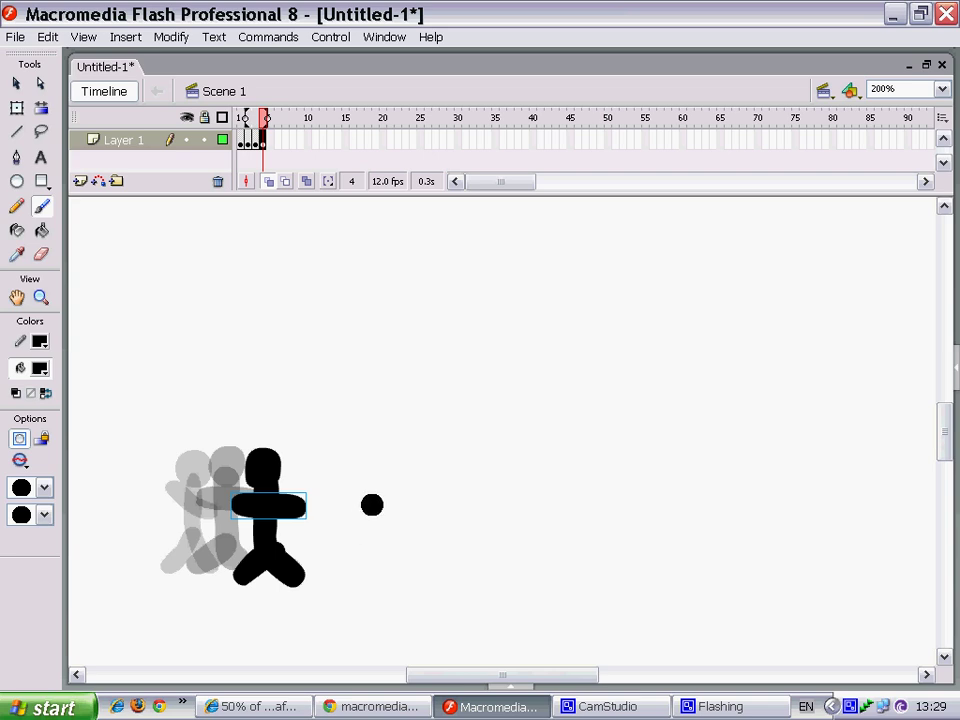
# Add a blank keyframe at frame 5 and paint the next striding pose further right using the third-largest brush size
pyautogui.press('F7')
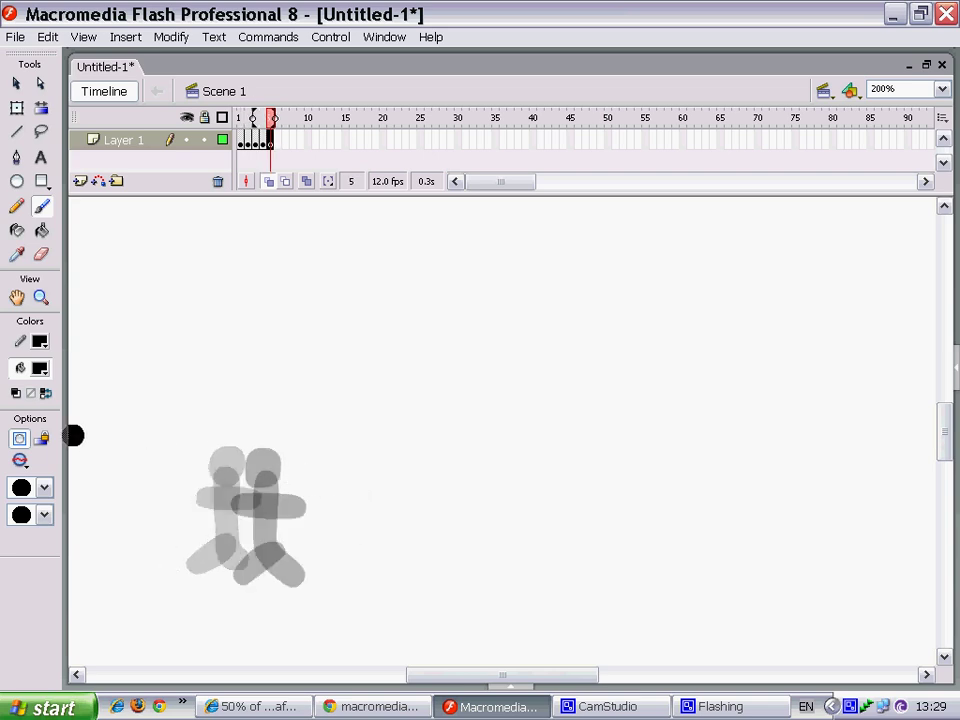
pyautogui.click(46, 492)
pyautogui.click(41, 412)
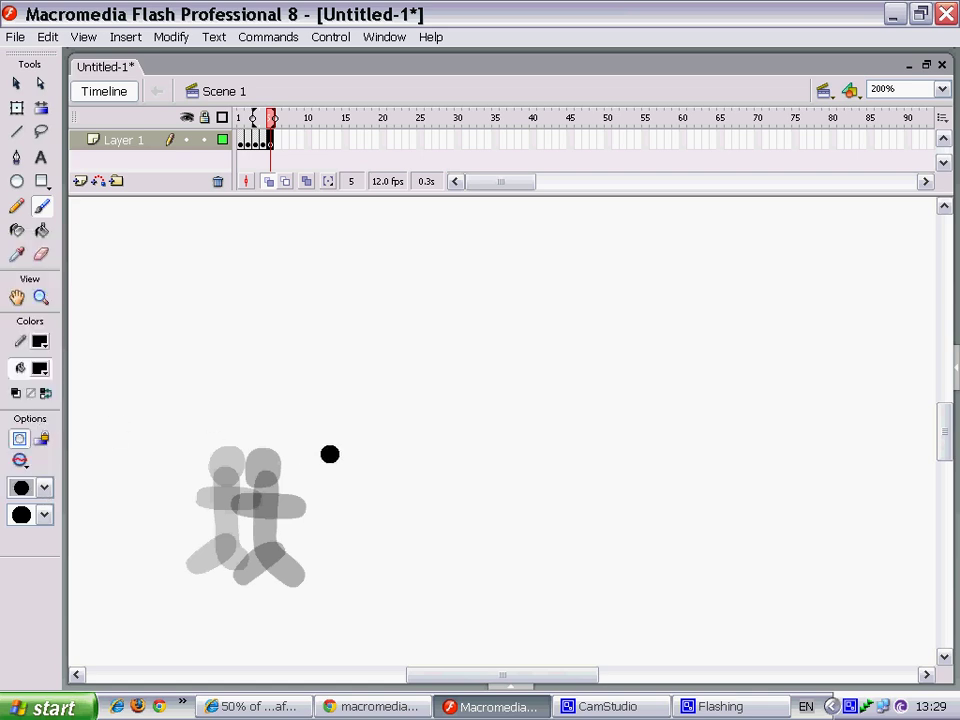
pyautogui.moveTo(302, 477)
pyautogui.mouseDown()
pyautogui.moveTo(298, 460)
pyautogui.moveTo(311, 572)
pyautogui.moveTo(272, 593)
pyautogui.mouseUp()
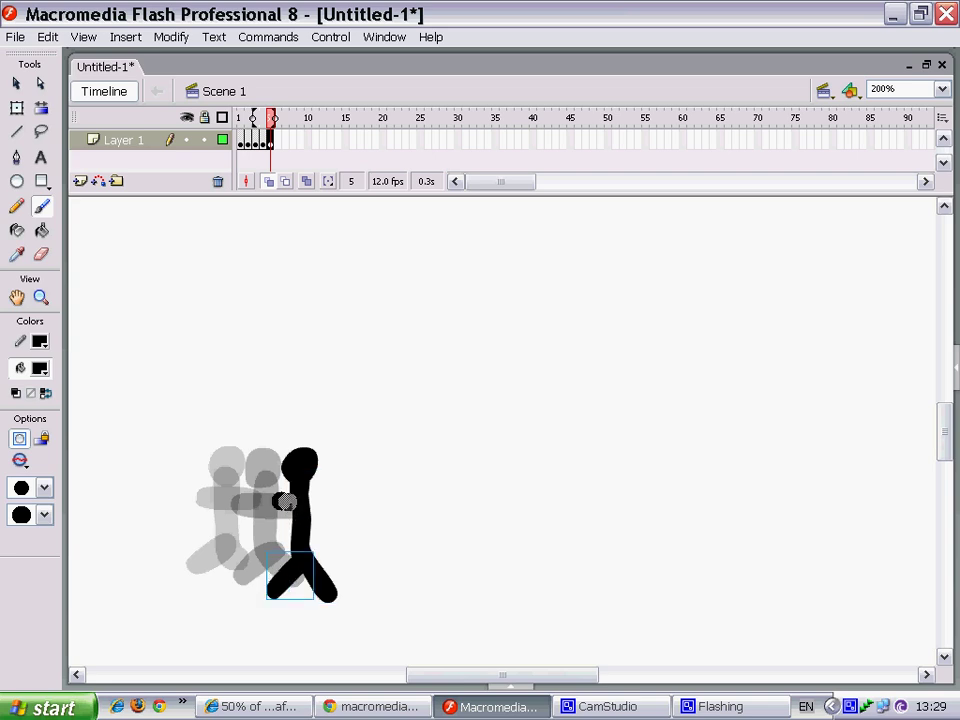
pyautogui.moveTo(285, 501); pyautogui.dragTo(328, 506)
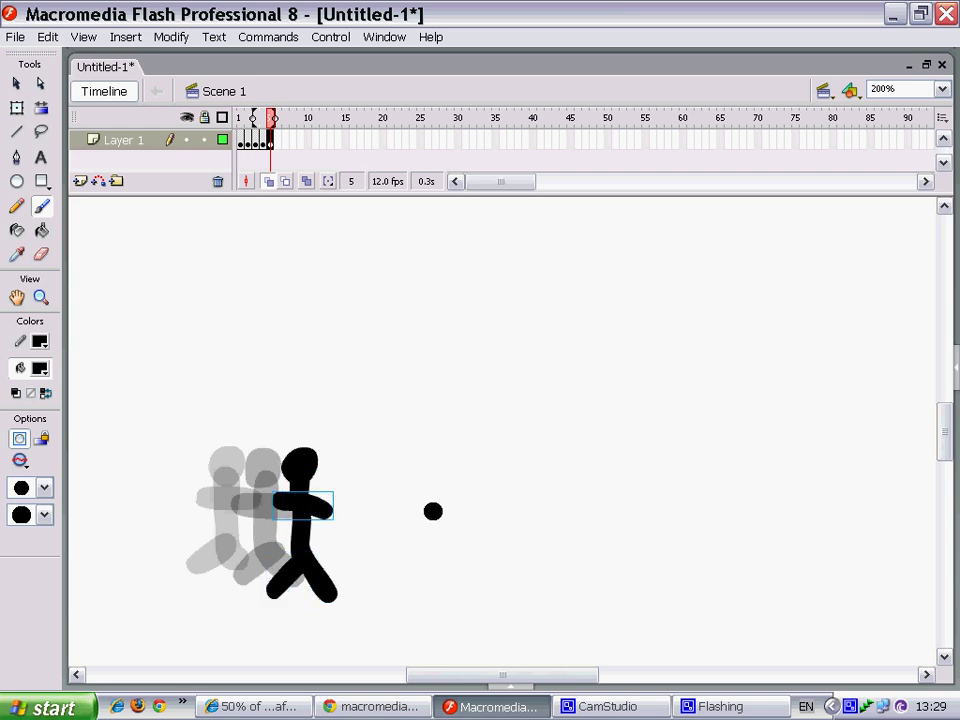
# On new blank keyframes, paint a wide stride further right at frame 6 and a lower crouching pose at frame 7
pyautogui.press('F7')
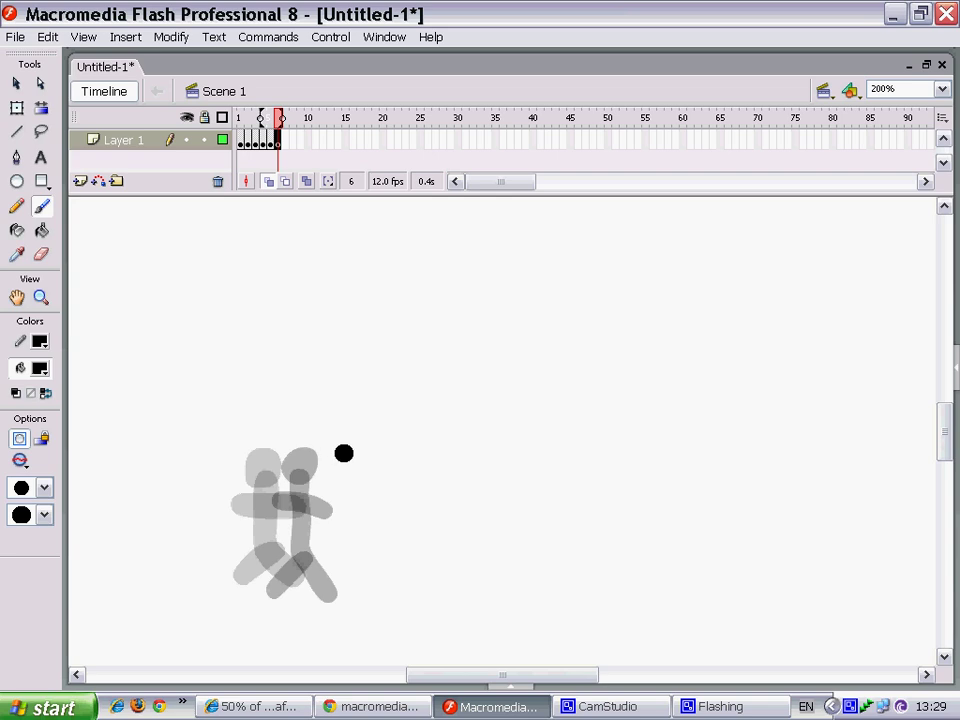
pyautogui.moveTo(343, 452)
pyautogui.mouseDown()
pyautogui.moveTo(372, 580)
pyautogui.moveTo(330, 572)
pyautogui.moveTo(315, 600)
pyautogui.mouseUp()
pyautogui.moveTo(319, 497); pyautogui.dragTo(379, 498)
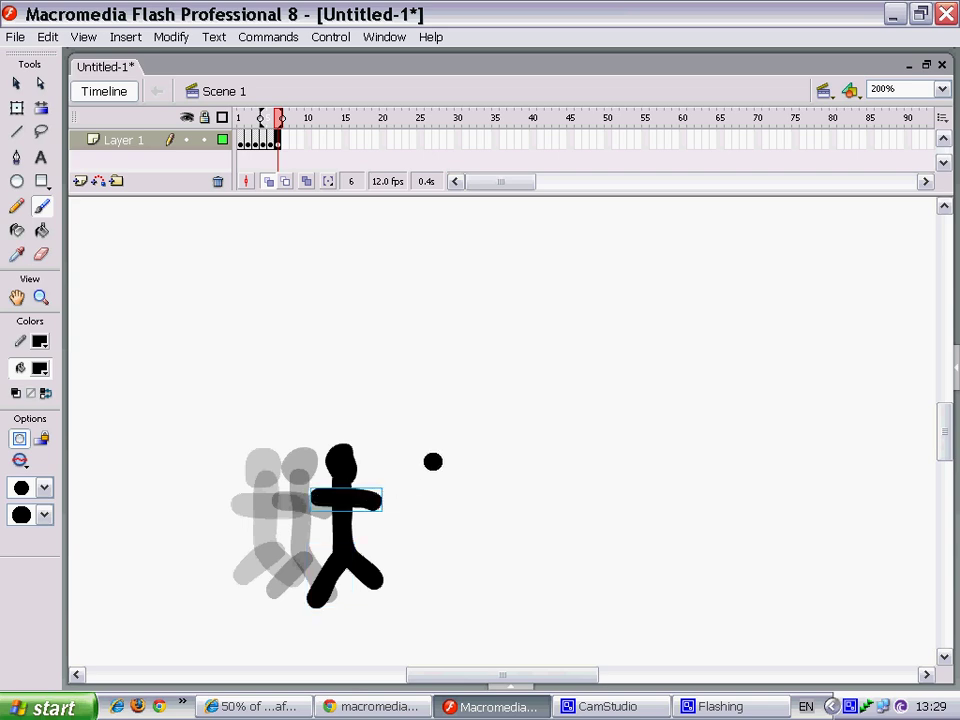
pyautogui.press('F7')
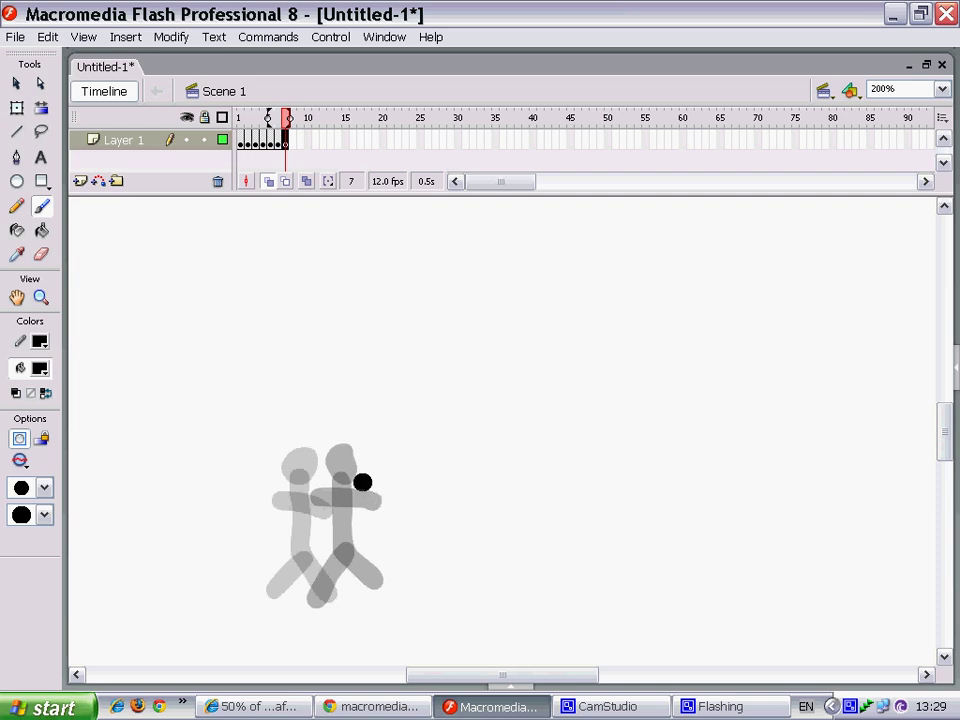
pyautogui.moveTo(346, 487)
pyautogui.mouseDown()
pyautogui.moveTo(356, 490)
pyautogui.moveTo(371, 590)
pyautogui.moveTo(330, 590)
pyautogui.mouseUp()
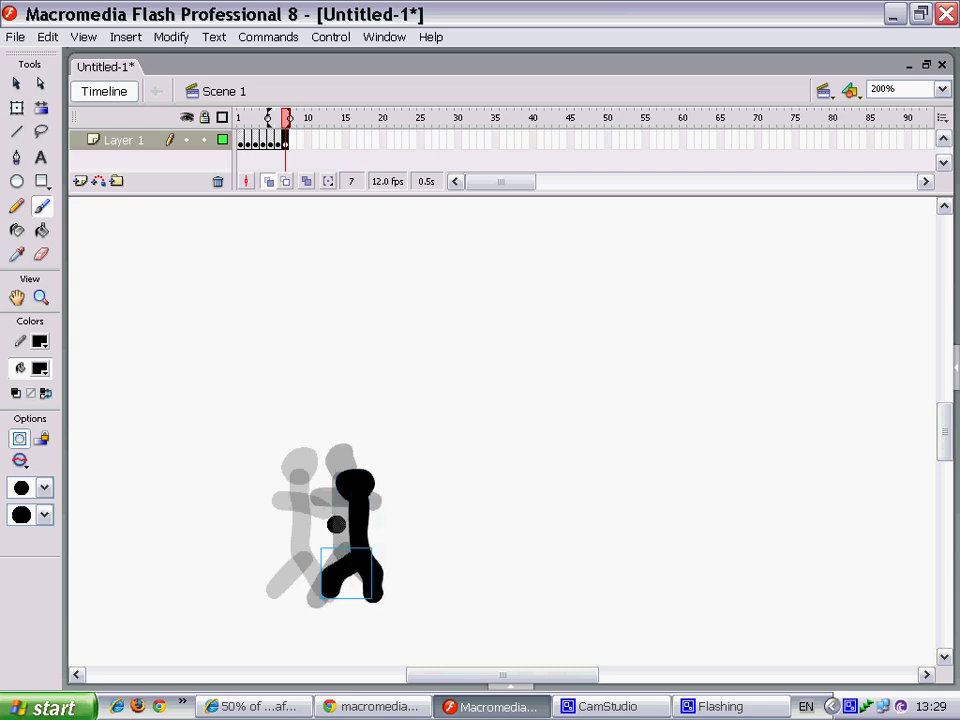
pyautogui.moveTo(324, 512); pyautogui.dragTo(383, 516)
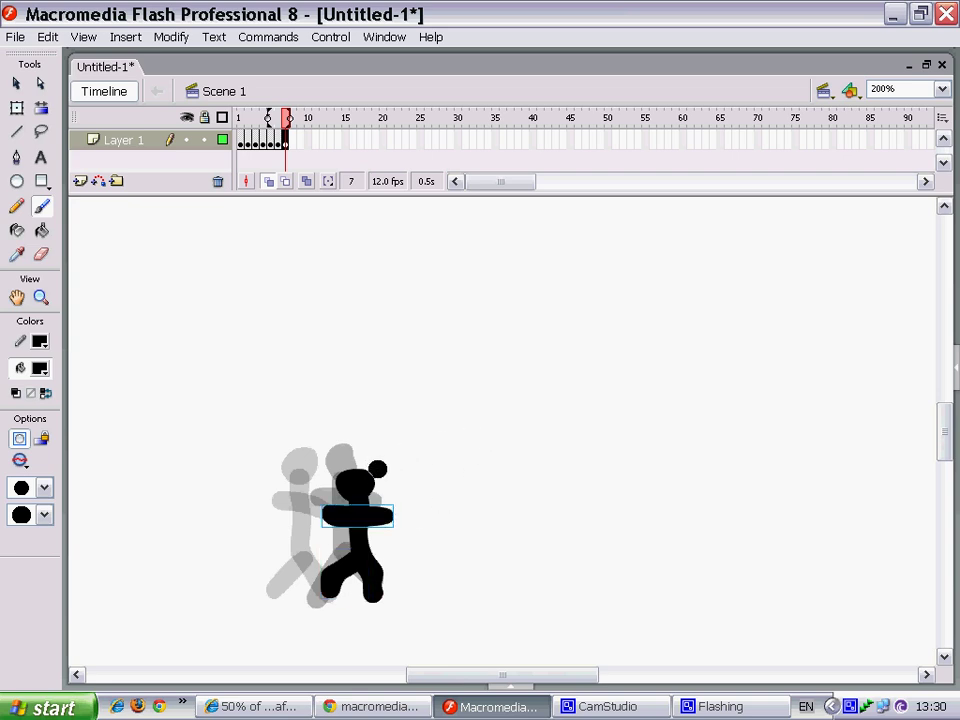
# On blank keyframes at frames 8 and 9, paint the stick figure jumping, each pose higher above the crouching one
pyautogui.press('F7')
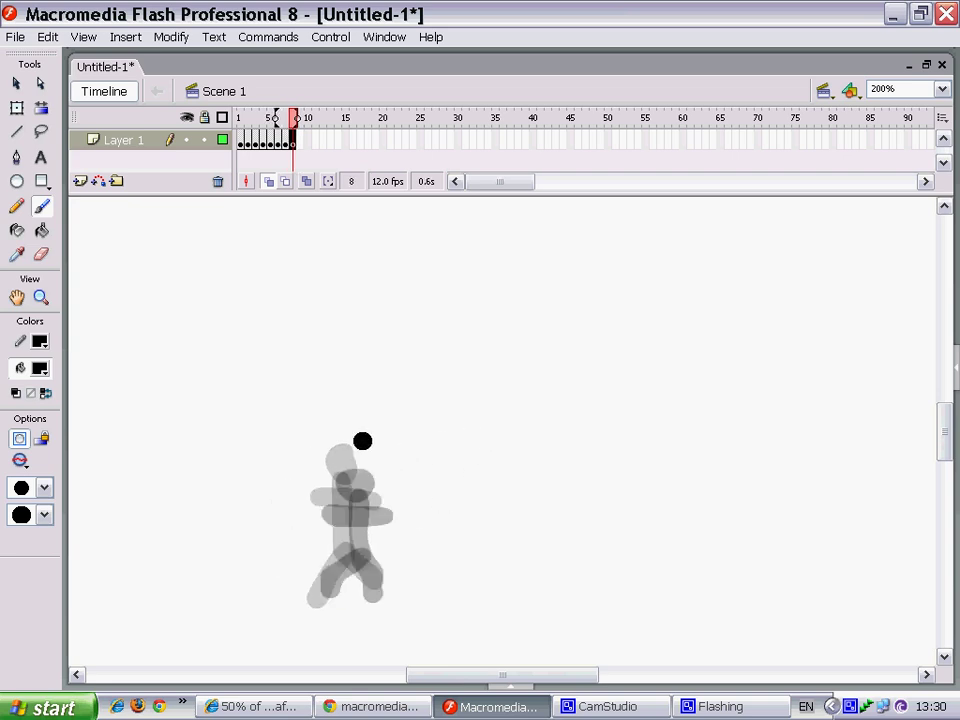
pyautogui.click(355, 432)
pyautogui.moveTo(353, 440)
pyautogui.mouseDown()
pyautogui.moveTo(346, 487)
pyautogui.moveTo(372, 538)
pyautogui.moveTo(324, 532)
pyautogui.mouseUp()
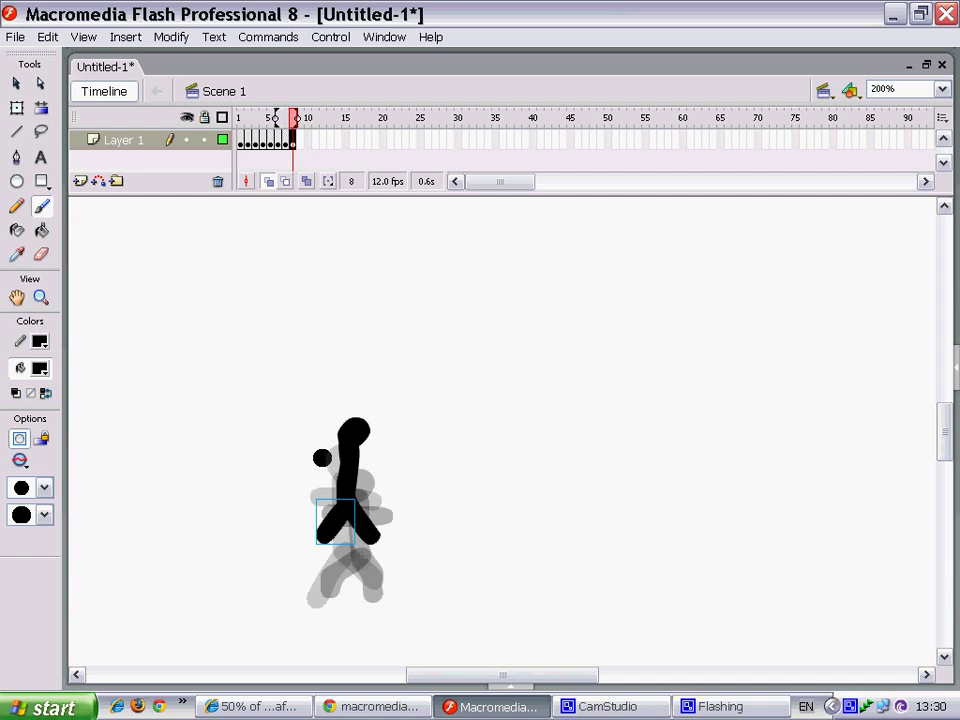
pyautogui.moveTo(322, 458); pyautogui.dragTo(380, 461)
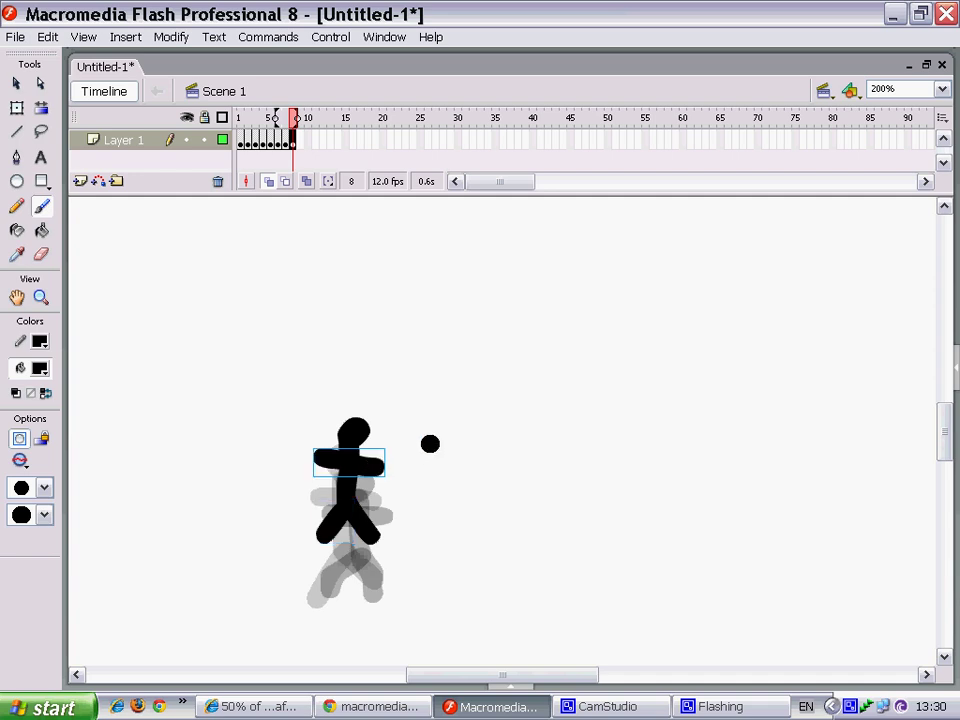
pyautogui.press('F7')
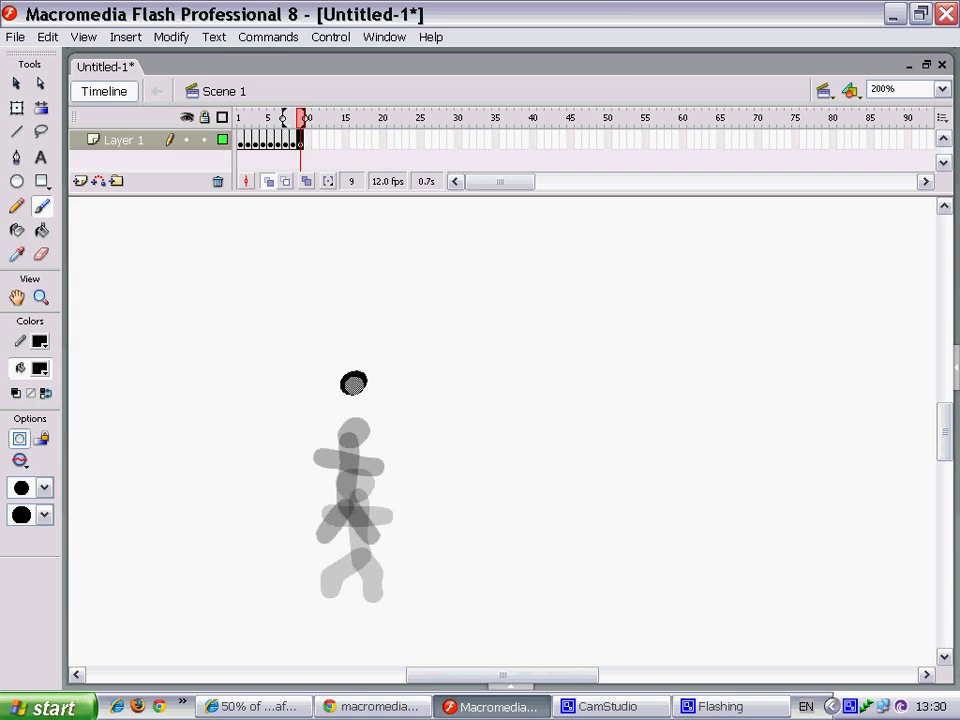
pyautogui.moveTo(354, 380)
pyautogui.mouseDown()
pyautogui.moveTo(349, 449)
pyautogui.moveTo(326, 469)
pyautogui.mouseUp()
pyautogui.moveTo(330, 405); pyautogui.dragTo(386, 405)
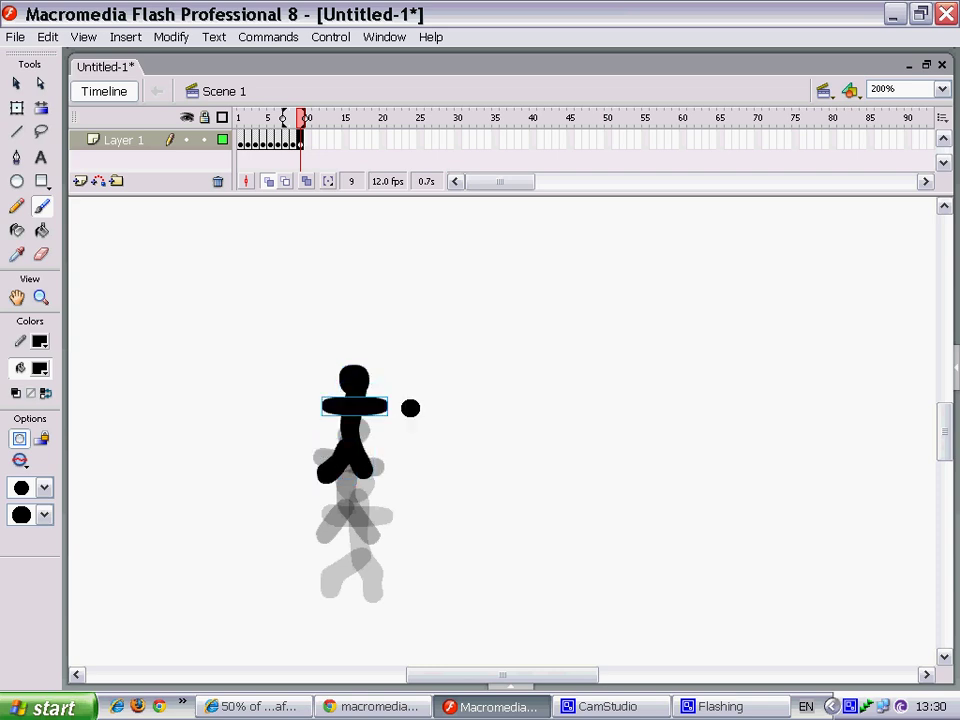
# Add a blank keyframe at frame 10 and paint the figure dropping back down directly below the highest jump pose
pyautogui.press('F7')
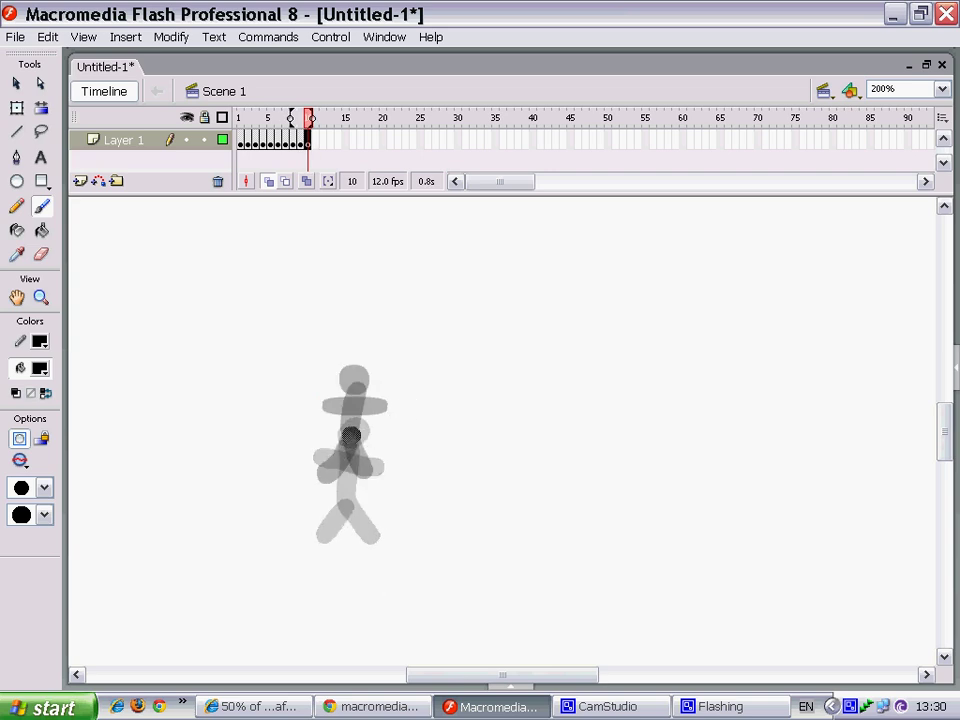
pyautogui.moveTo(351, 437)
pyautogui.mouseDown()
pyautogui.moveTo(343, 439)
pyautogui.moveTo(347, 487)
pyautogui.moveTo(372, 543)
pyautogui.moveTo(332, 536)
pyautogui.moveTo(310, 548)
pyautogui.mouseUp()
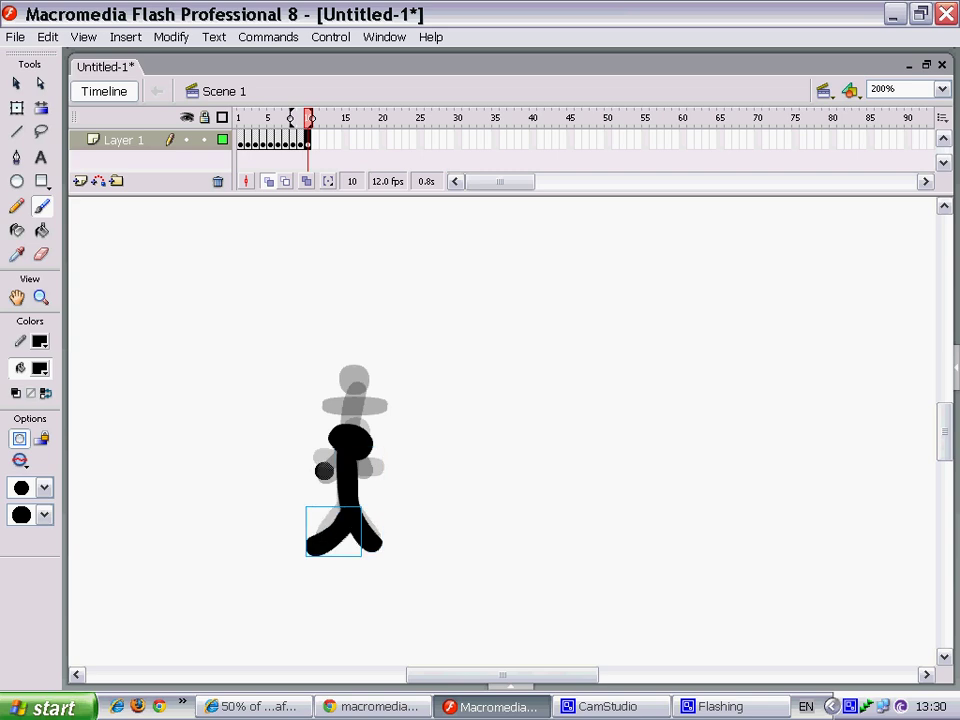
pyautogui.moveTo(323, 471); pyautogui.dragTo(380, 471)
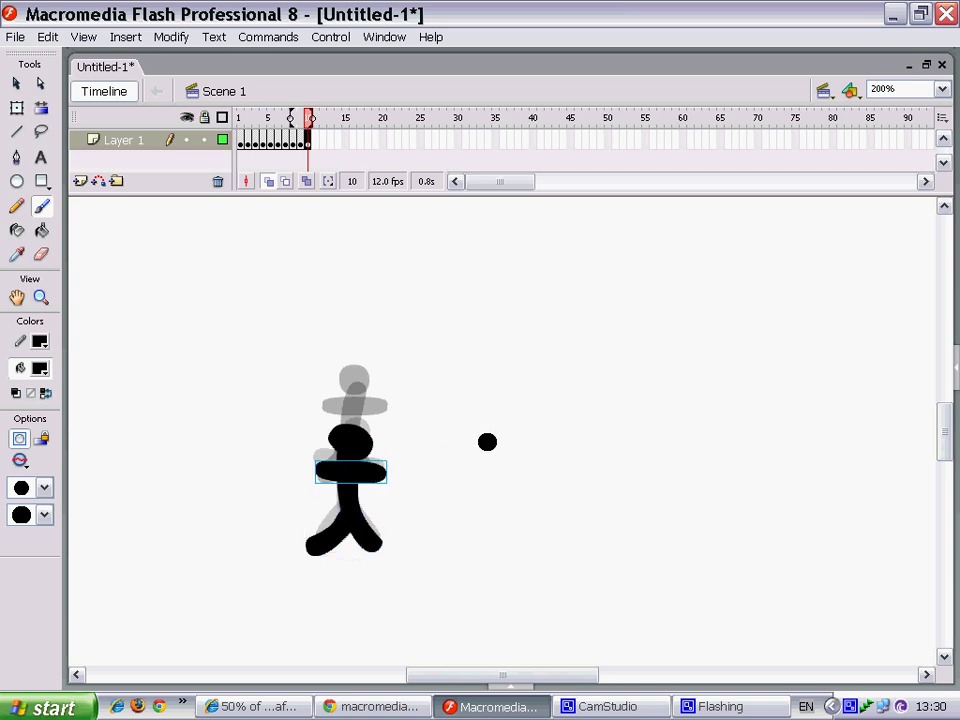
# On blank keyframes at frames 11 and 12, paint the stick figure moving right again, each pose further along and slightly lower
pyautogui.press('F7')
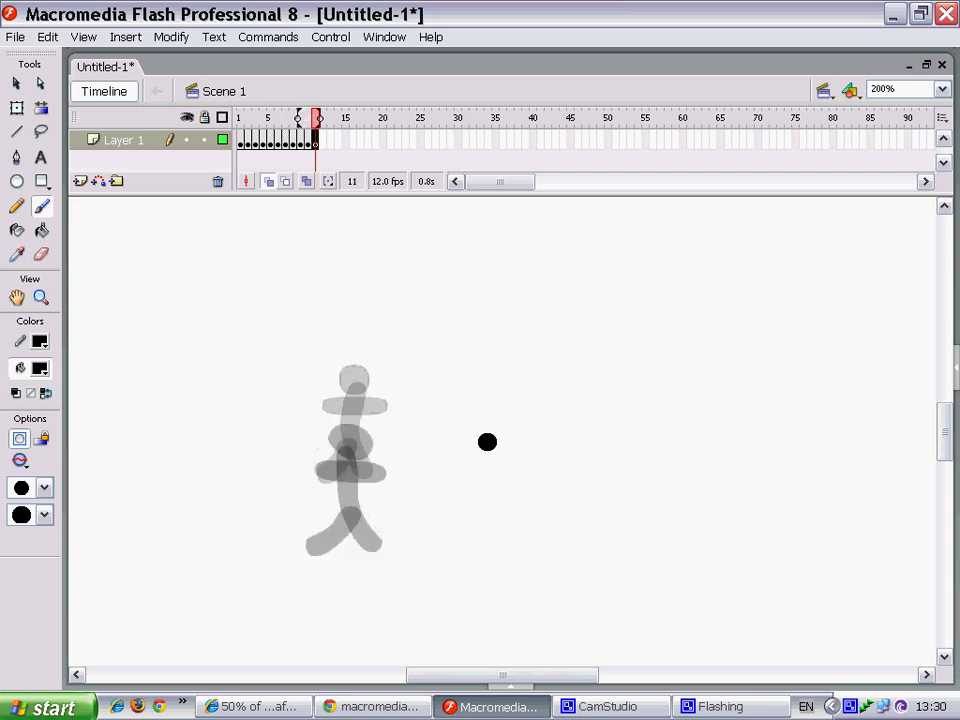
pyautogui.moveTo(400, 437)
pyautogui.mouseDown()
pyautogui.moveTo(414, 510)
pyautogui.moveTo(443, 543)
pyautogui.moveTo(390, 546)
pyautogui.mouseUp()
pyautogui.moveTo(395, 485); pyautogui.dragTo(452, 497)
pyautogui.press('F7')
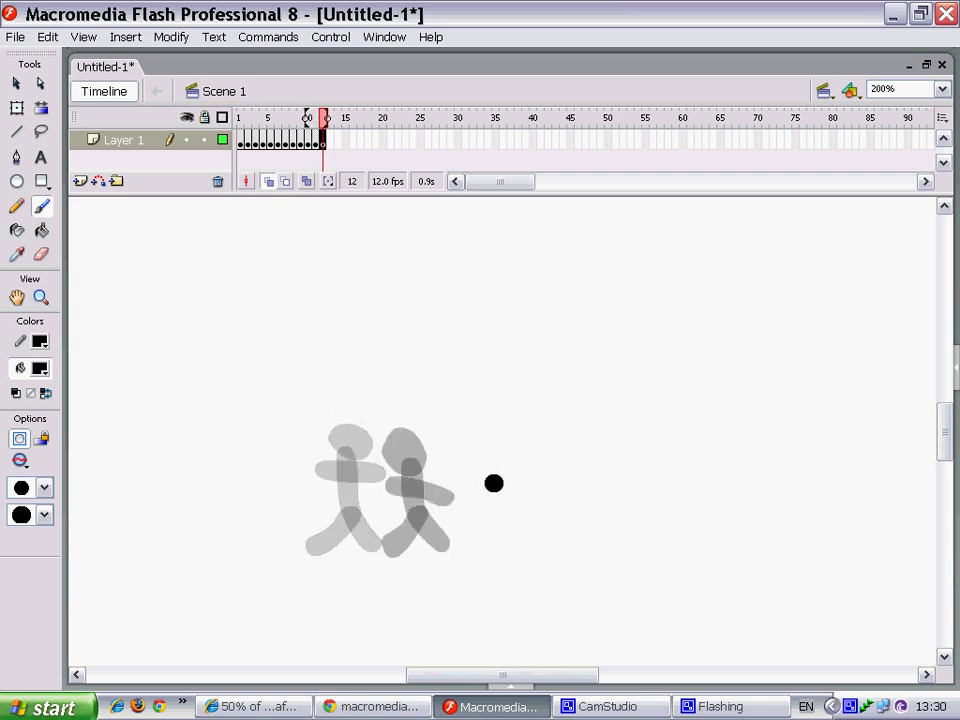
pyautogui.moveTo(458, 460)
pyautogui.mouseDown()
pyautogui.moveTo(450, 455)
pyautogui.moveTo(457, 553)
pyautogui.moveTo(435, 550)
pyautogui.moveTo(414, 564)
pyautogui.mouseUp()
pyautogui.moveTo(436, 496); pyautogui.dragTo(480, 496)
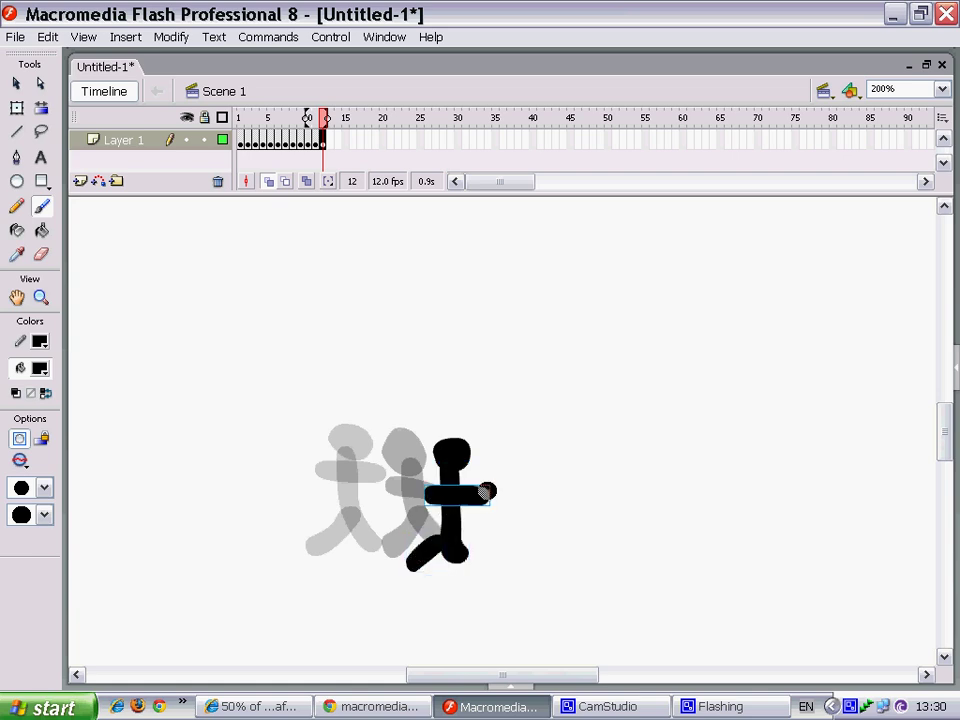
# On blank keyframes at frames 13 and 14, paint the black stick figure walking, each pose one step further right
pyautogui.press('F7')
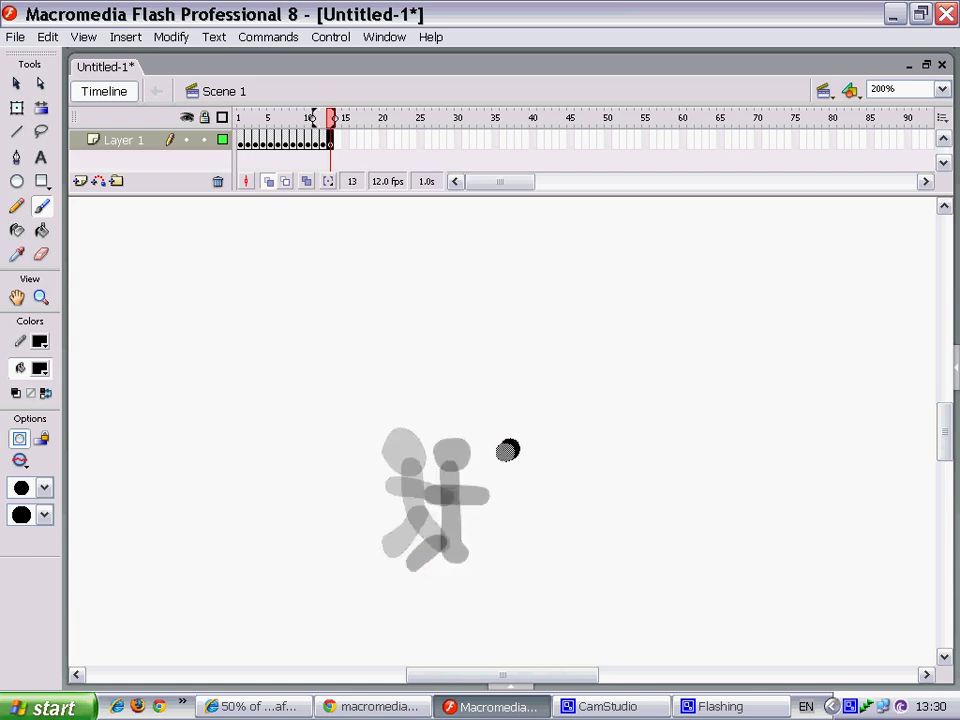
pyautogui.moveTo(507, 451)
pyautogui.mouseDown()
pyautogui.moveTo(497, 446)
pyautogui.moveTo(519, 542)
pyautogui.moveTo(478, 545)
pyautogui.mouseUp()
pyautogui.moveTo(474, 480); pyautogui.dragTo(528, 479)
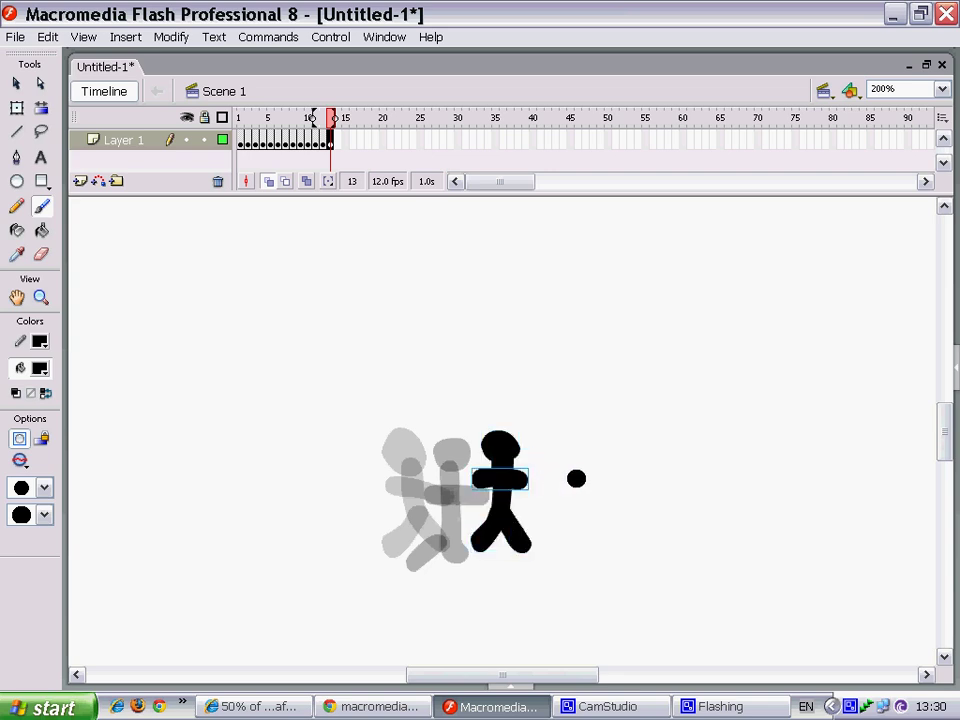
pyautogui.press('F7')
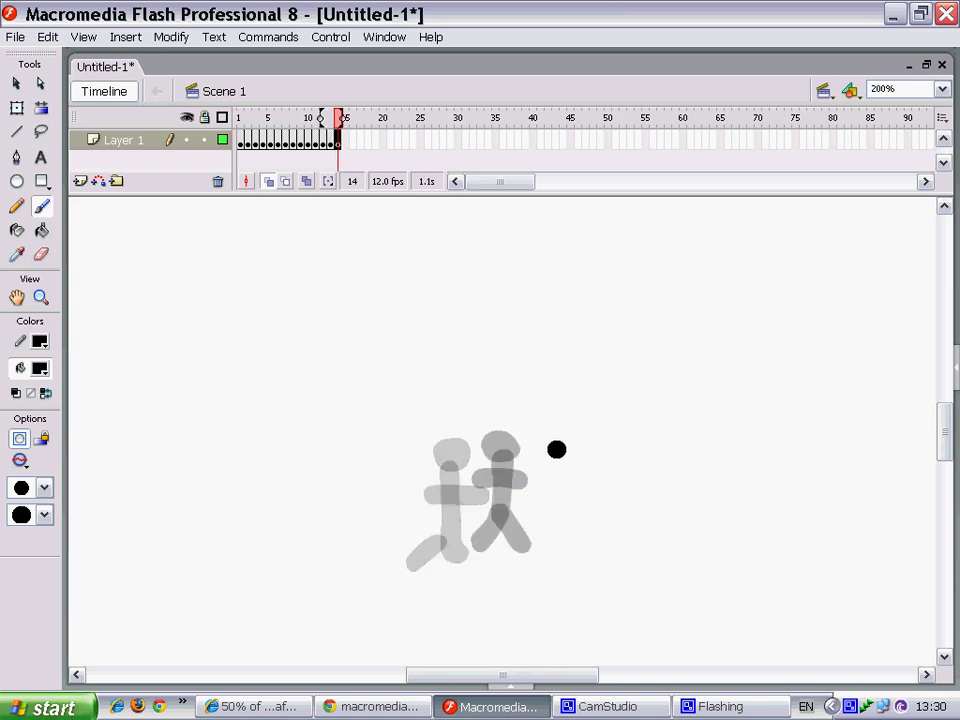
pyautogui.moveTo(550, 449)
pyautogui.mouseDown()
pyautogui.moveTo(555, 517)
pyautogui.moveTo(527, 551)
pyautogui.mouseUp()
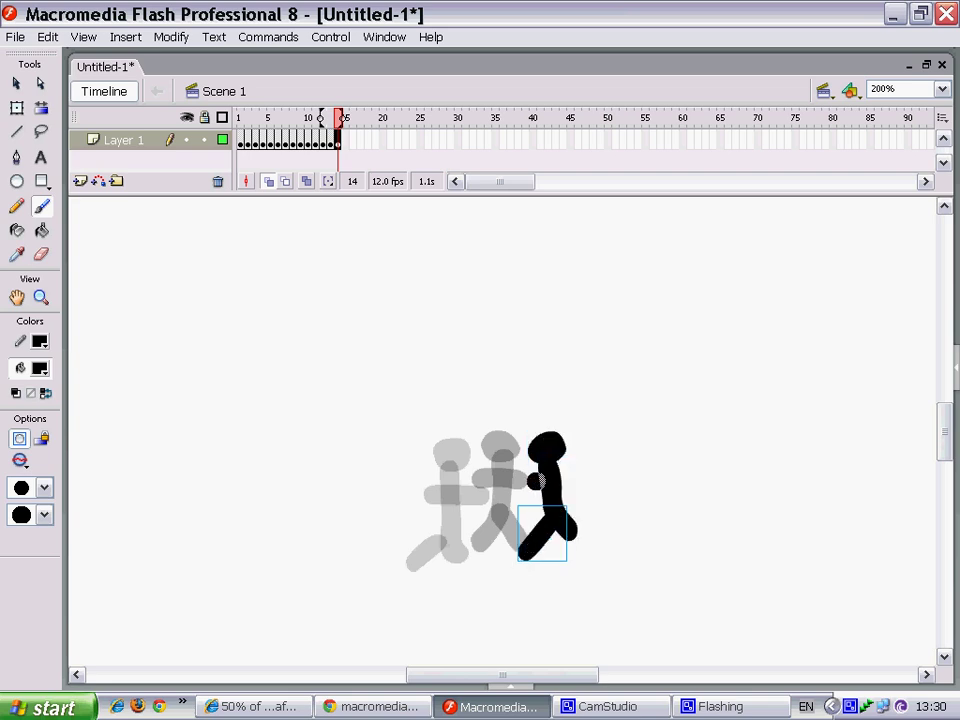
pyautogui.moveTo(532, 477); pyautogui.dragTo(566, 474)
# Add a blank keyframe at frame 15 and paint the black stick figure another step to the right with its arms spread
pyautogui.press('F7')
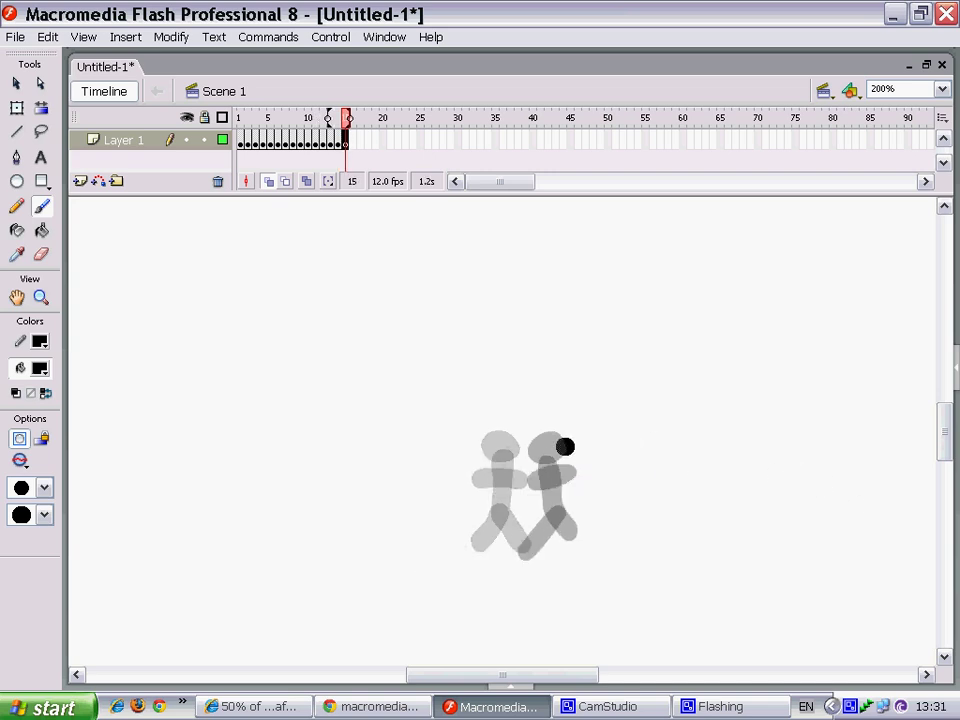
pyautogui.moveTo(598, 451)
pyautogui.mouseDown()
pyautogui.moveTo(597, 437)
pyautogui.moveTo(610, 548)
pyautogui.mouseUp()
pyautogui.moveTo(602, 517); pyautogui.dragTo(568, 546)
pyautogui.moveTo(569, 481); pyautogui.dragTo(621, 485)
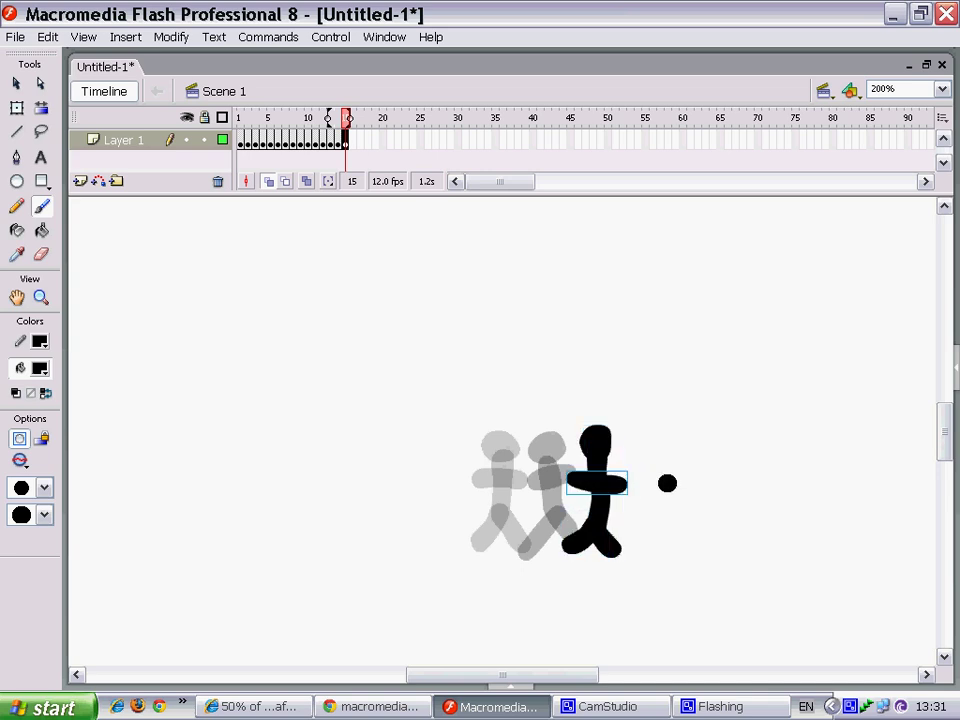
# Add a blank keyframe at frame 16 and paint the walking figure in bright green, slightly right of the previous pose
pyautogui.press('F7')
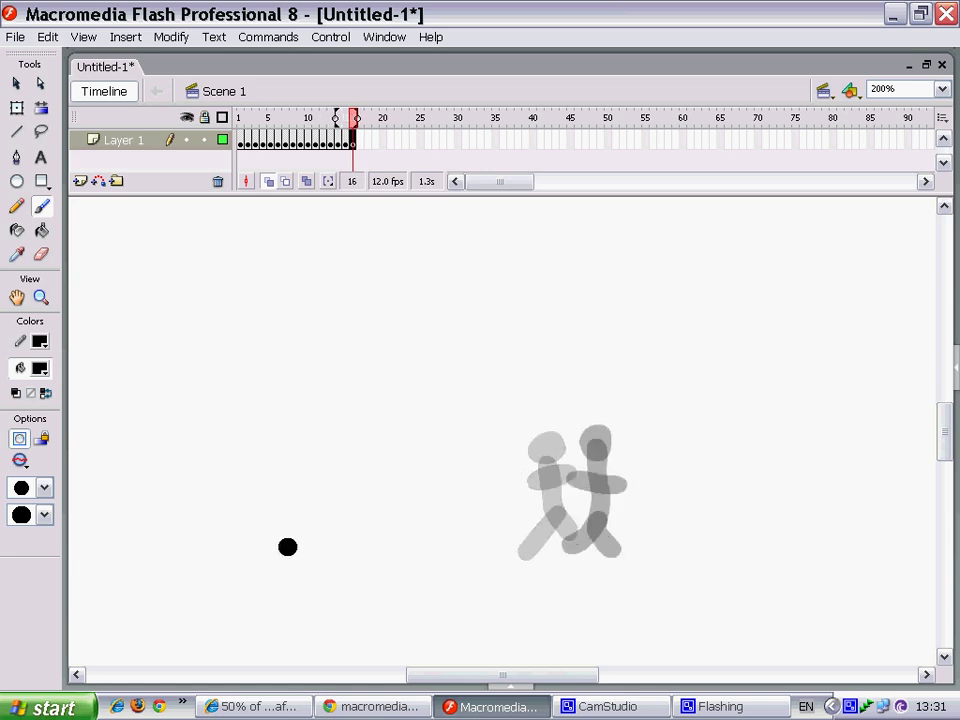
pyautogui.click(40, 369)
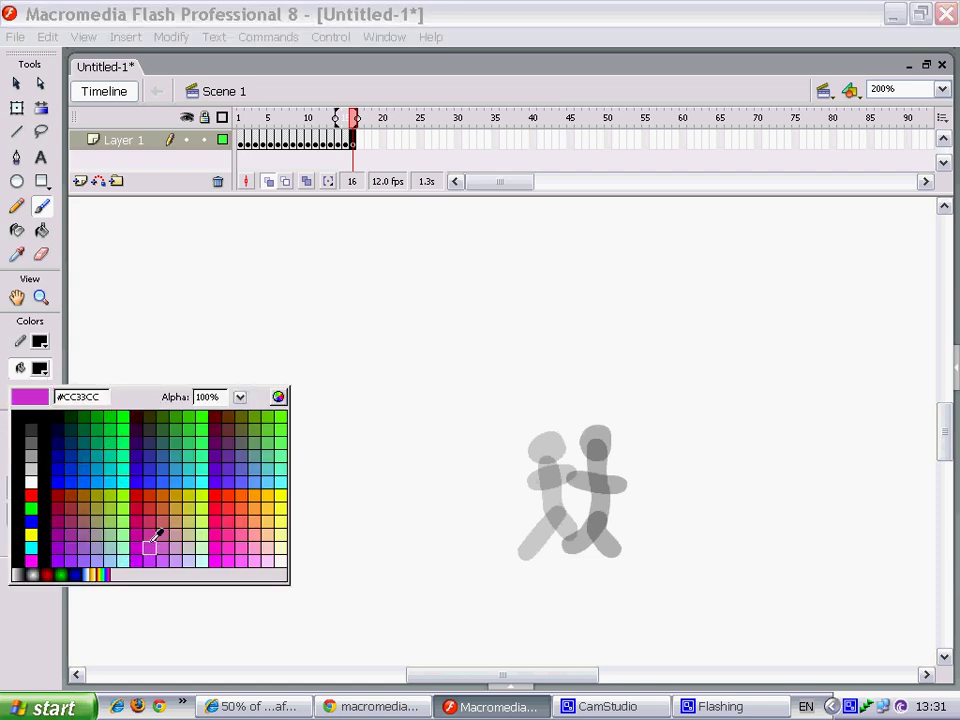
pyautogui.click(124, 431)
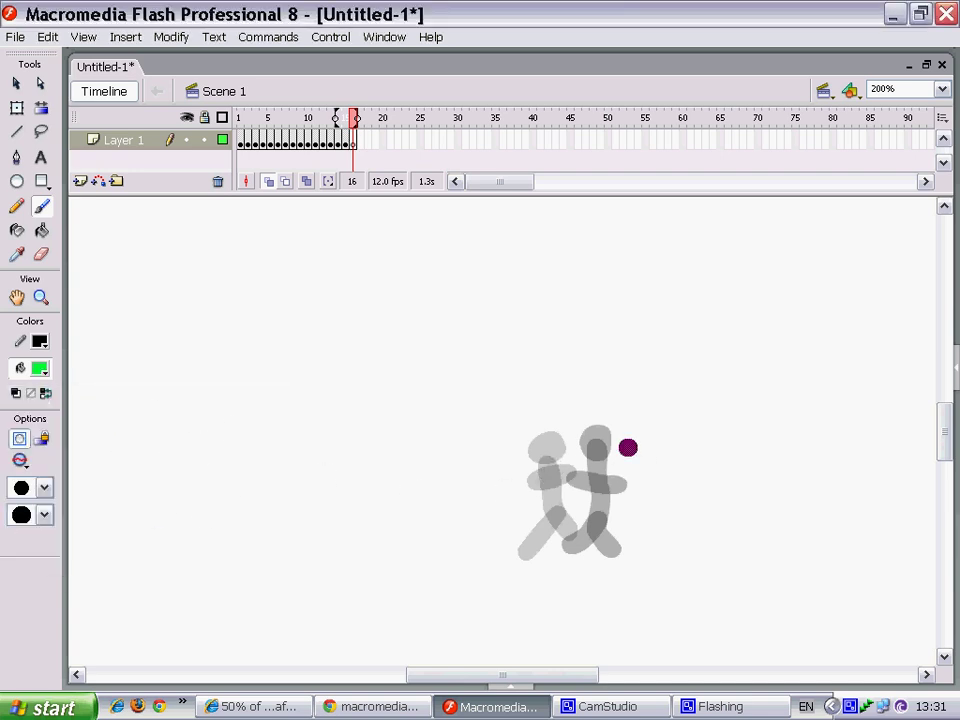
pyautogui.moveTo(616, 442)
pyautogui.mouseDown()
pyautogui.moveTo(628, 435)
pyautogui.moveTo(627, 487)
pyautogui.moveTo(652, 545)
pyautogui.moveTo(601, 548)
pyautogui.mouseUp()
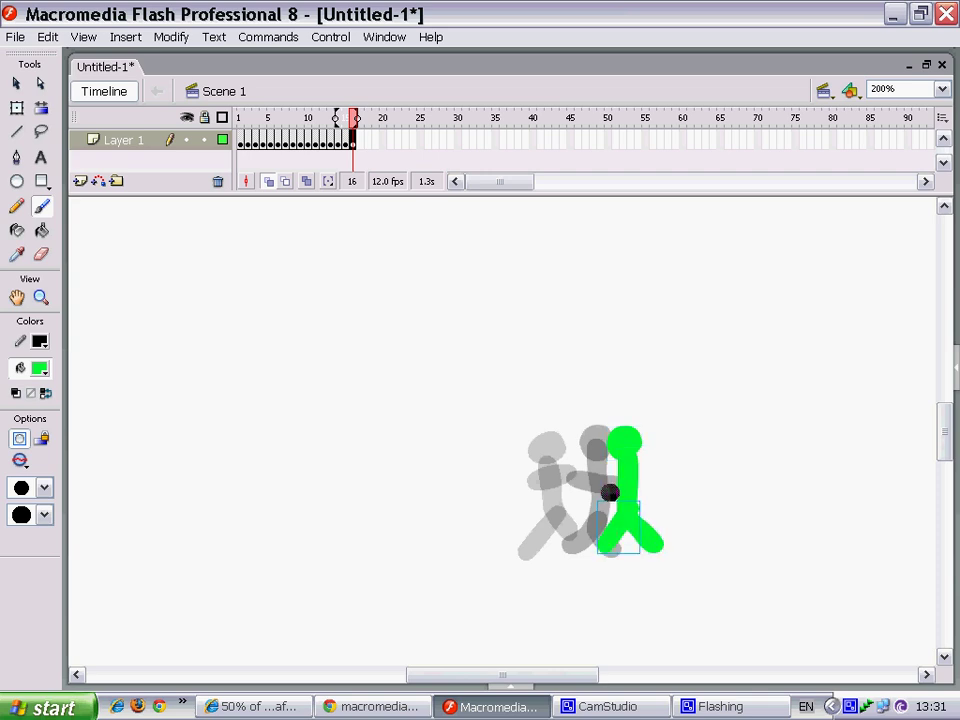
pyautogui.moveTo(608, 478); pyautogui.dragTo(648, 478)
# Add a blank keyframe at frame 17 and paint the next walking pose further right in turquoise green #00FF99
pyautogui.press('F7')
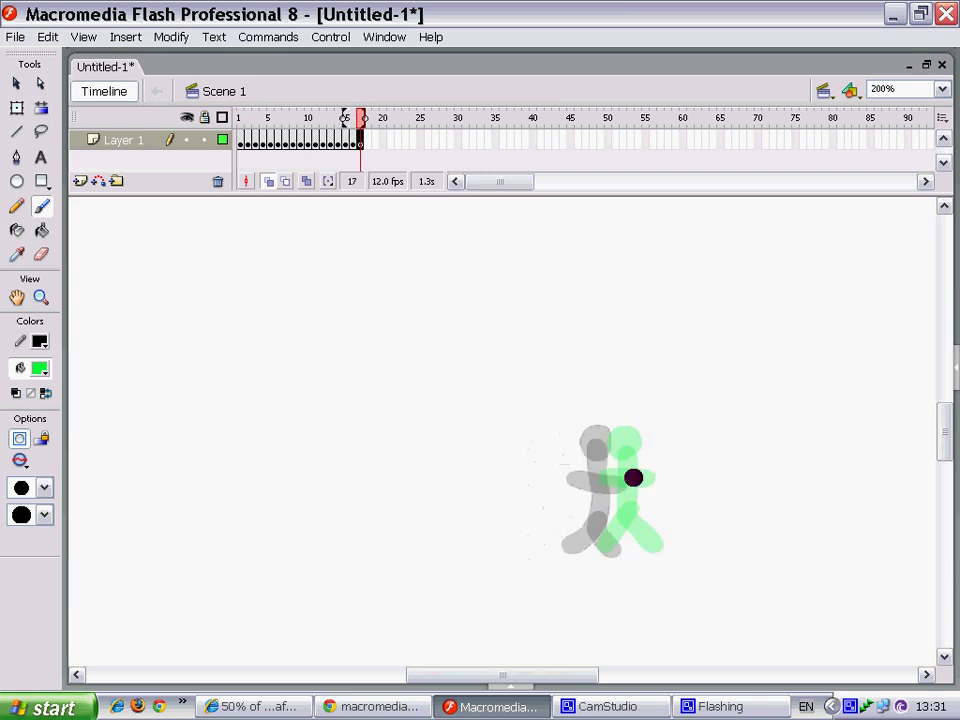
pyautogui.click(38, 370)
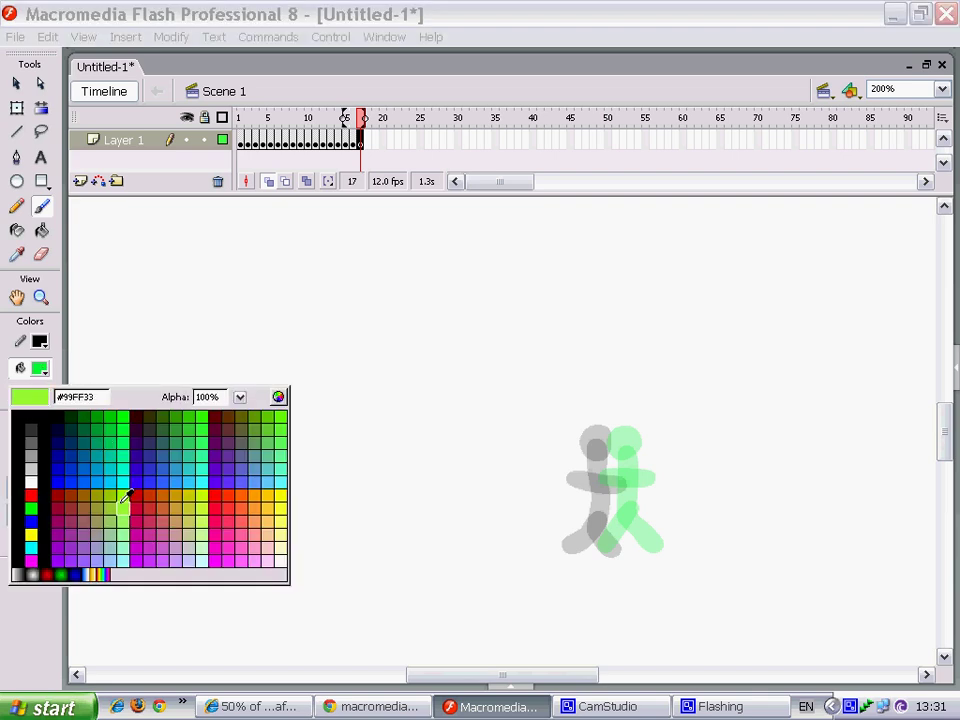
pyautogui.click(124, 454)
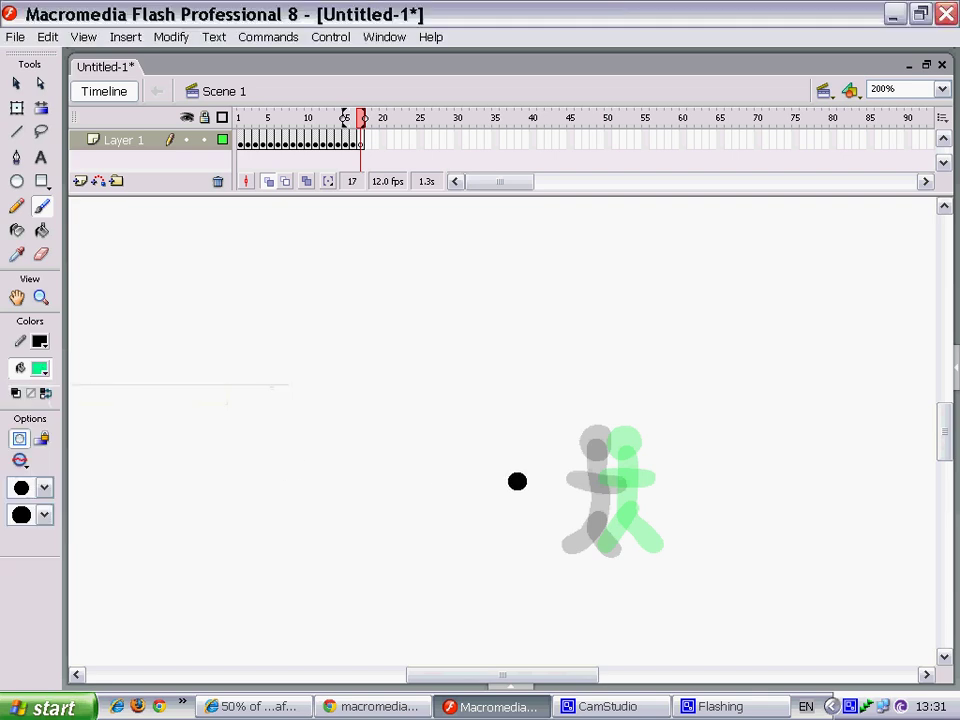
pyautogui.click(659, 447)
pyautogui.moveTo(653, 444)
pyautogui.mouseDown()
pyautogui.moveTo(677, 536)
pyautogui.moveTo(641, 544)
pyautogui.mouseUp()
pyautogui.moveTo(648, 483); pyautogui.dragTo(675, 477)
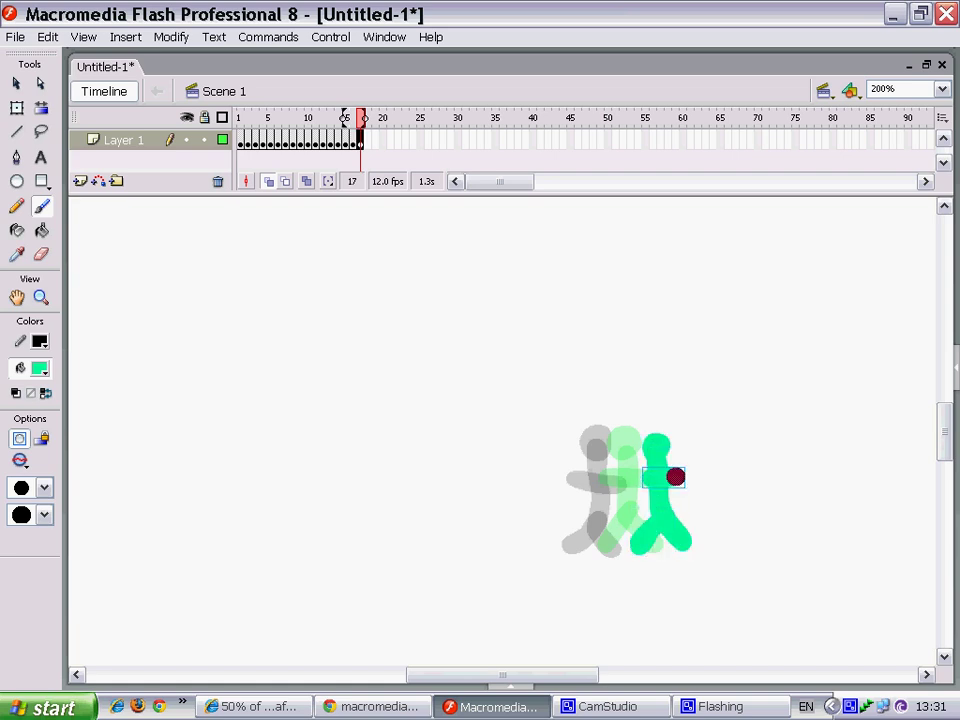
# Add a blank keyframe at frame 18 and paint the next walking pose further right in yellow-green
pyautogui.press('F7')
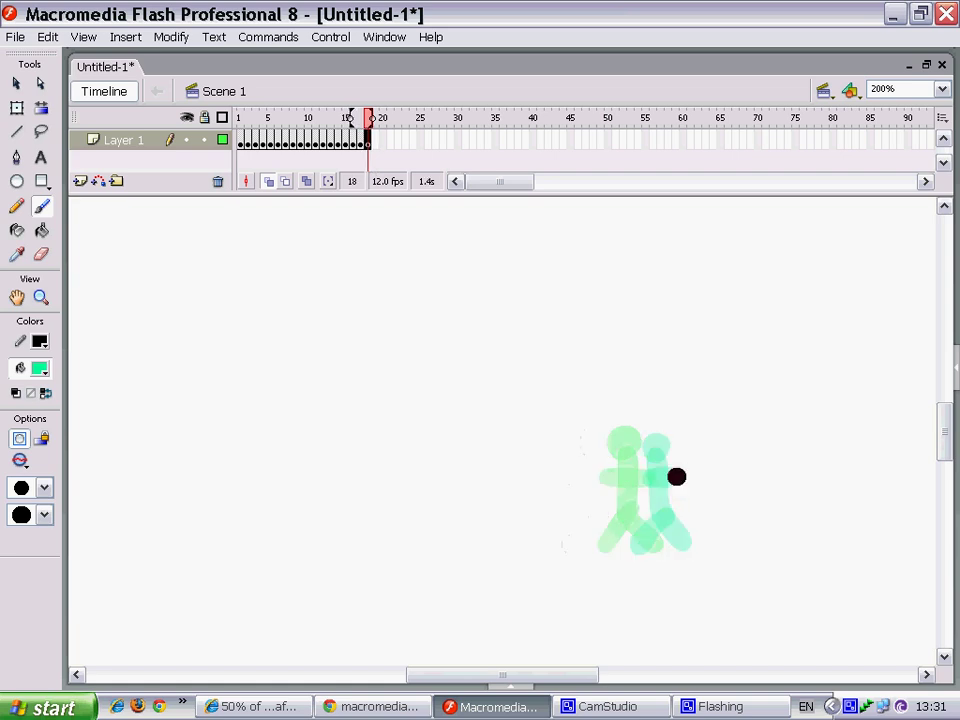
pyautogui.click(42, 370)
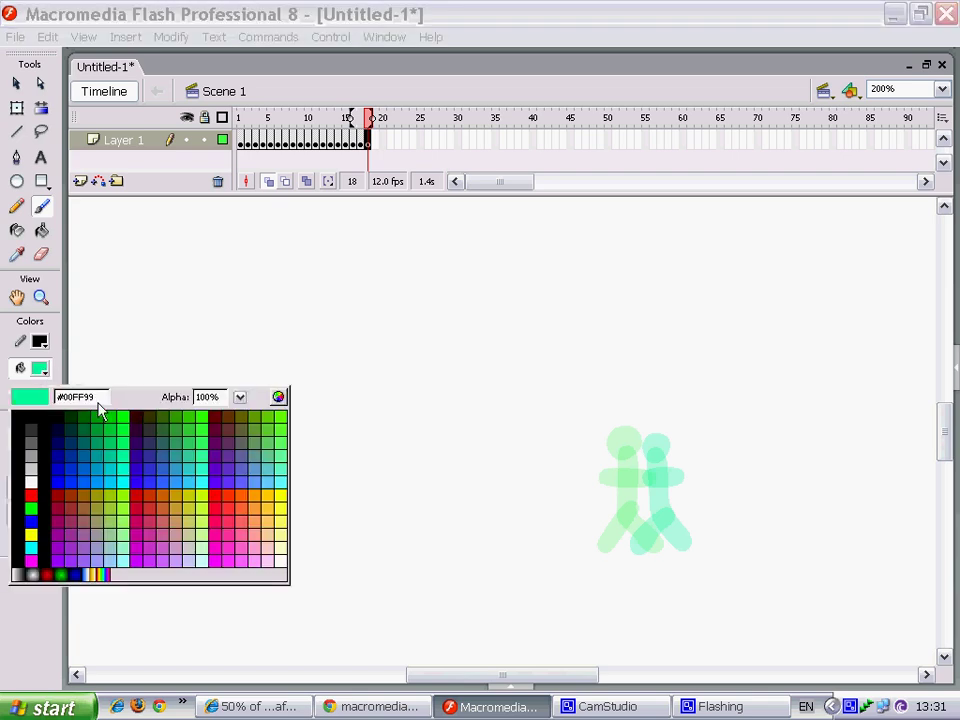
pyautogui.click(126, 492)
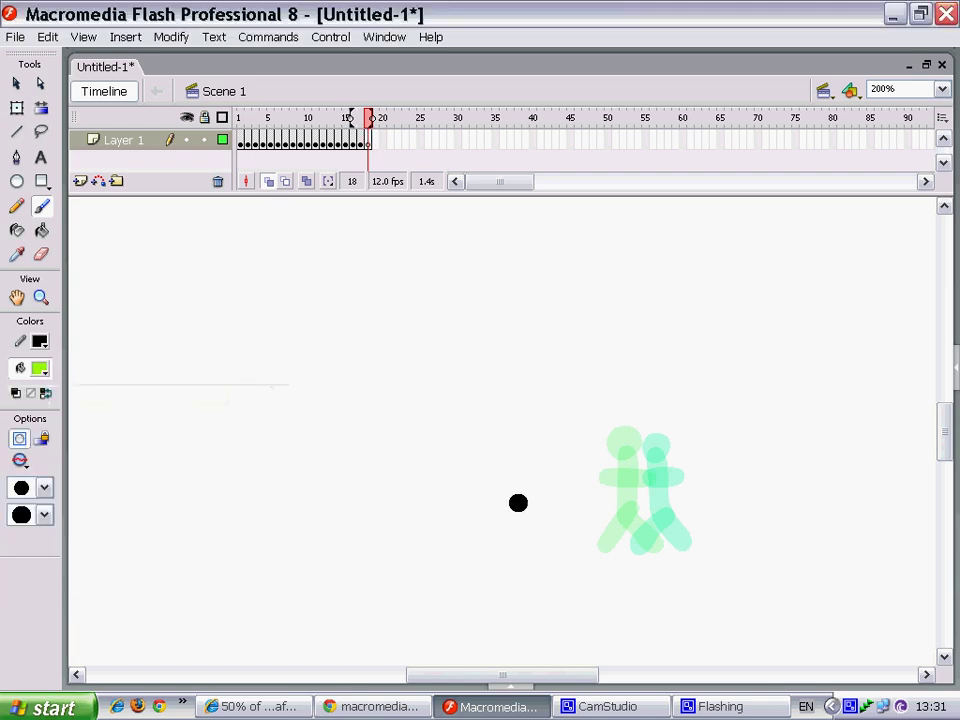
pyautogui.moveTo(686, 448)
pyautogui.mouseDown()
pyautogui.moveTo(681, 441)
pyautogui.moveTo(686, 514)
pyautogui.moveTo(675, 481)
pyautogui.moveTo(705, 474)
pyautogui.mouseUp()
# Add a blank keyframe at frame 19 and paint the next walking pose further right in light pink
pyautogui.press('F7')
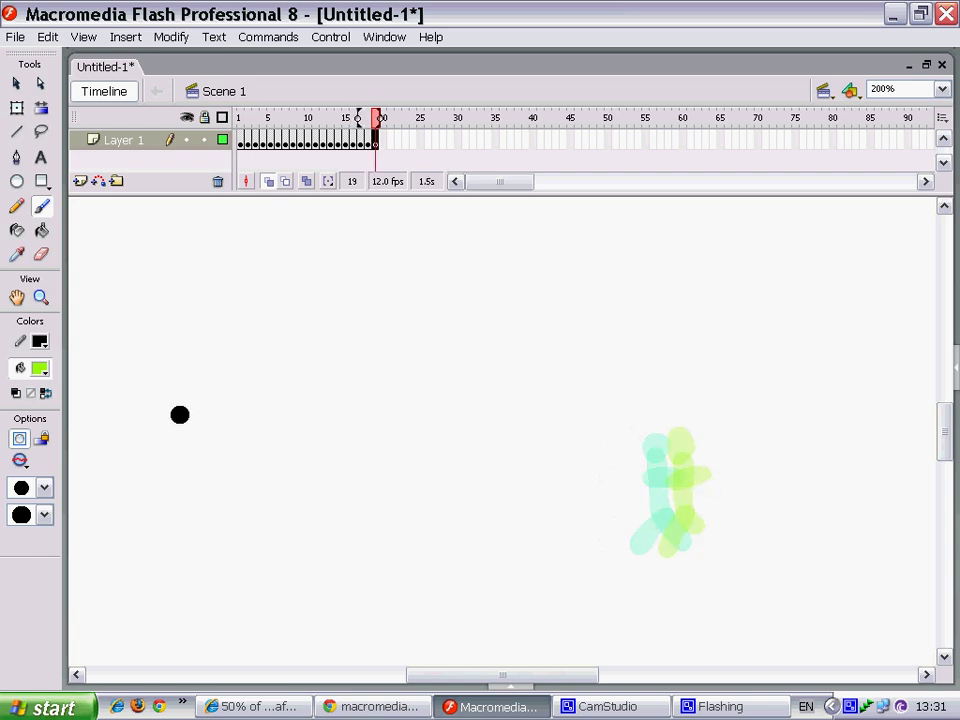
pyautogui.click(44, 374)
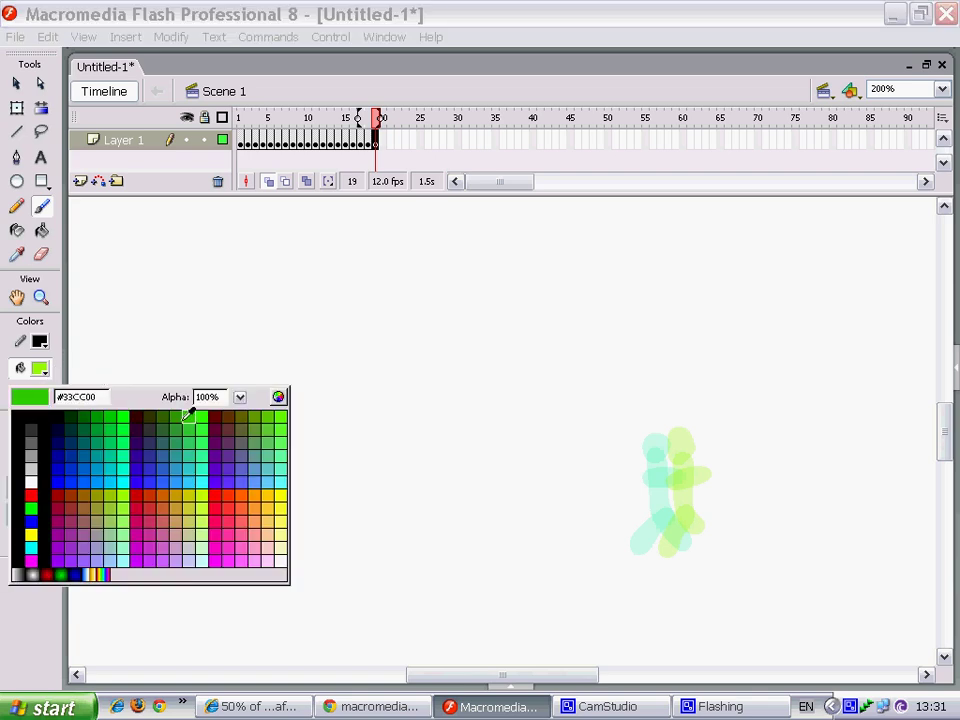
pyautogui.click(269, 555)
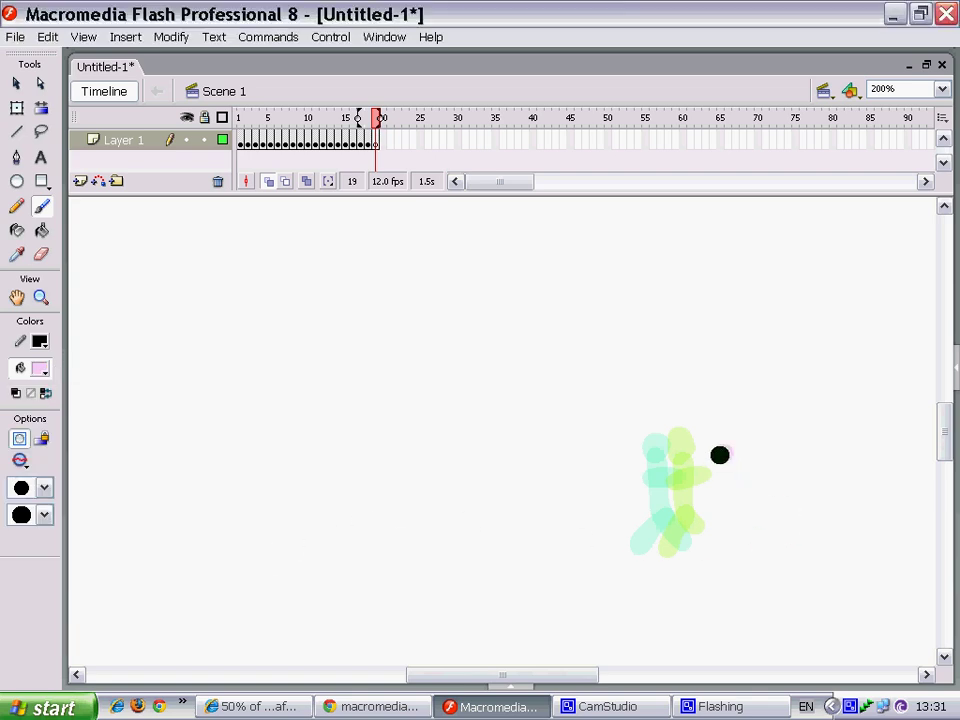
pyautogui.moveTo(720, 454); pyautogui.dragTo(708, 545)
pyautogui.moveTo(697, 480); pyautogui.dragTo(738, 478)
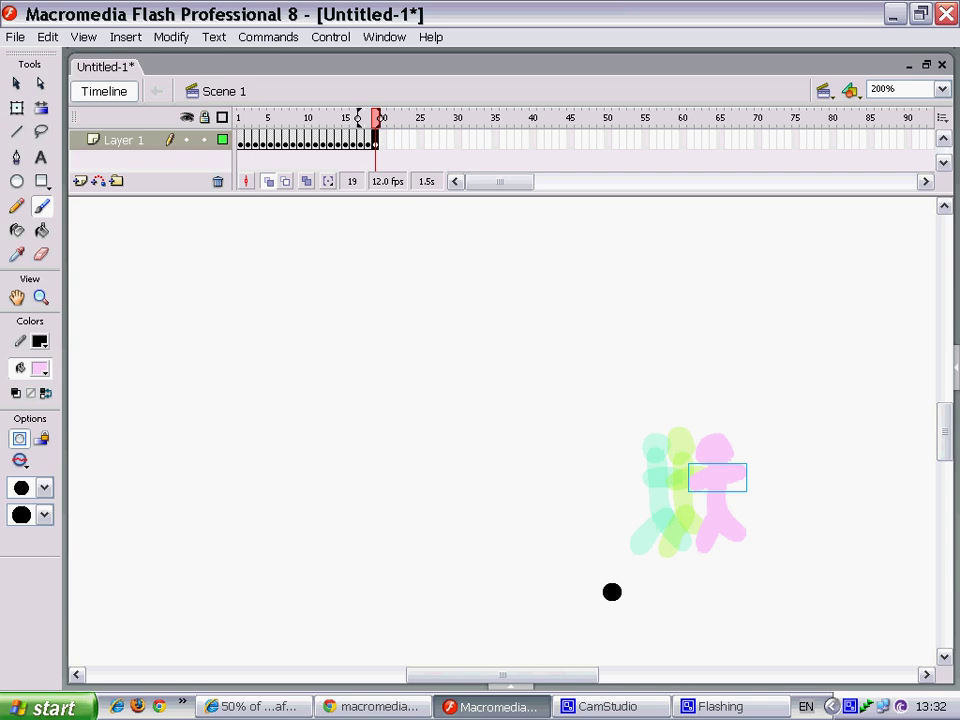
# Add a blank keyframe at frame 20 and play the animation with onion skinning turned off
pyautogui.press('F7')
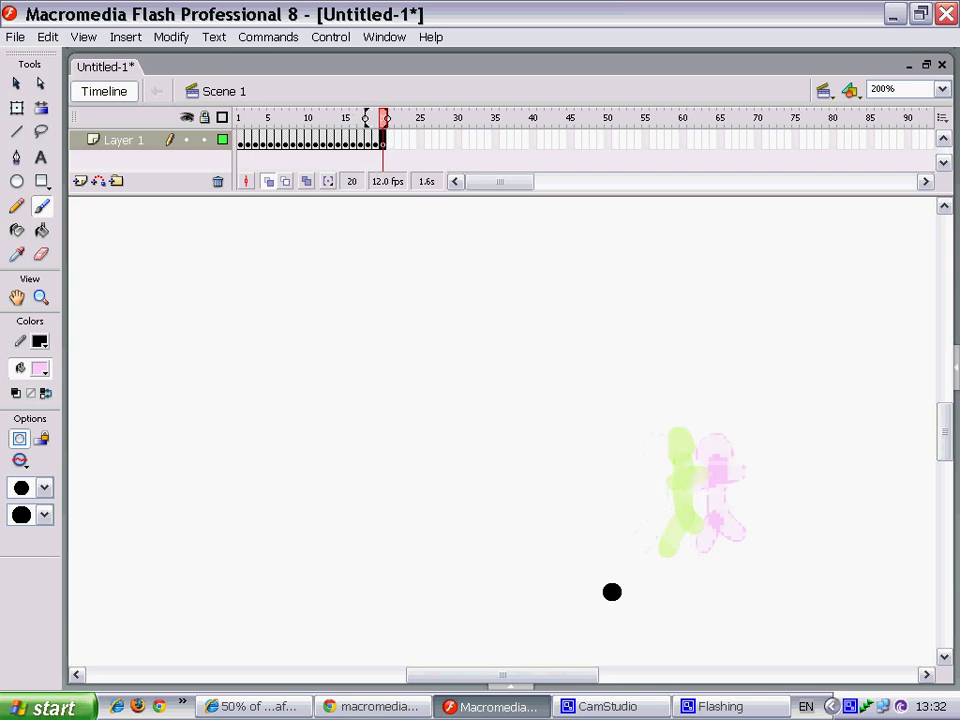
pyautogui.click(269, 183)
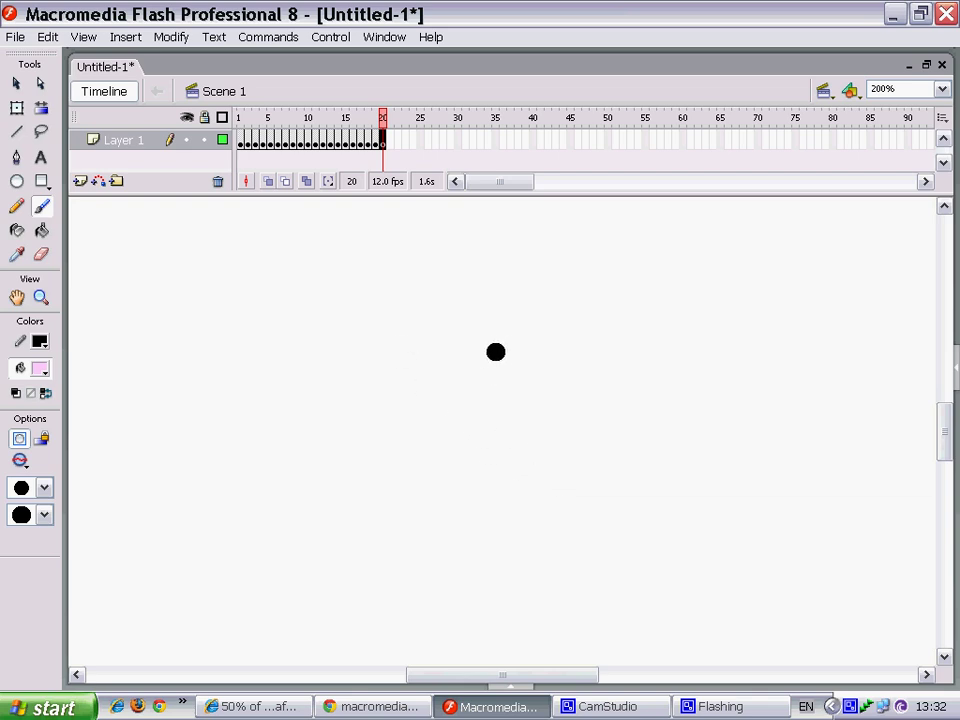
pyautogui.press('Return')
pyautogui.click(607, 706)
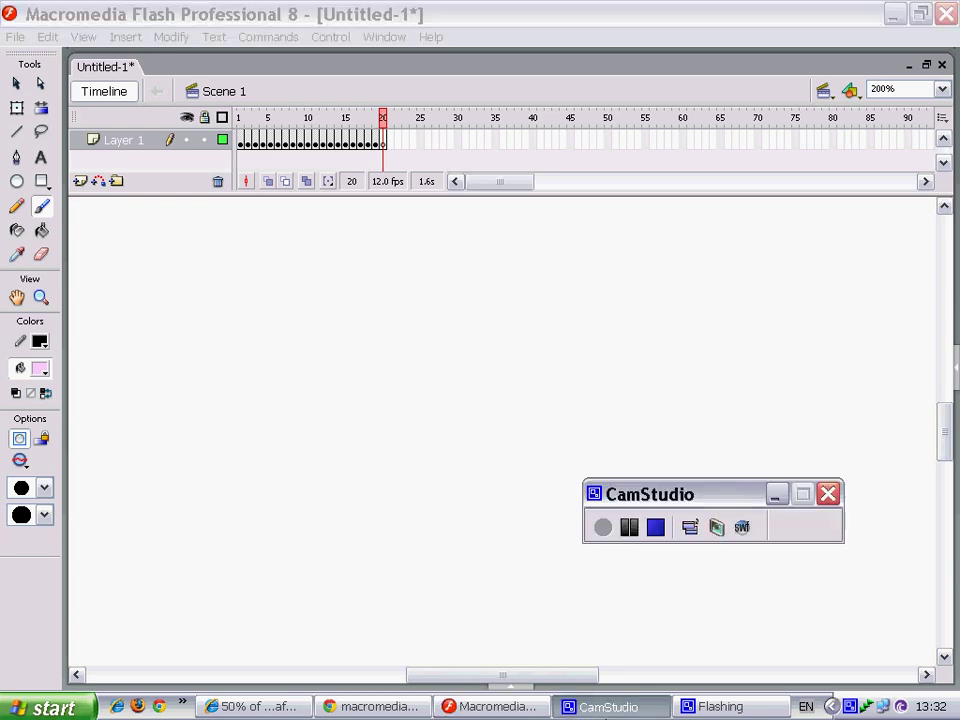